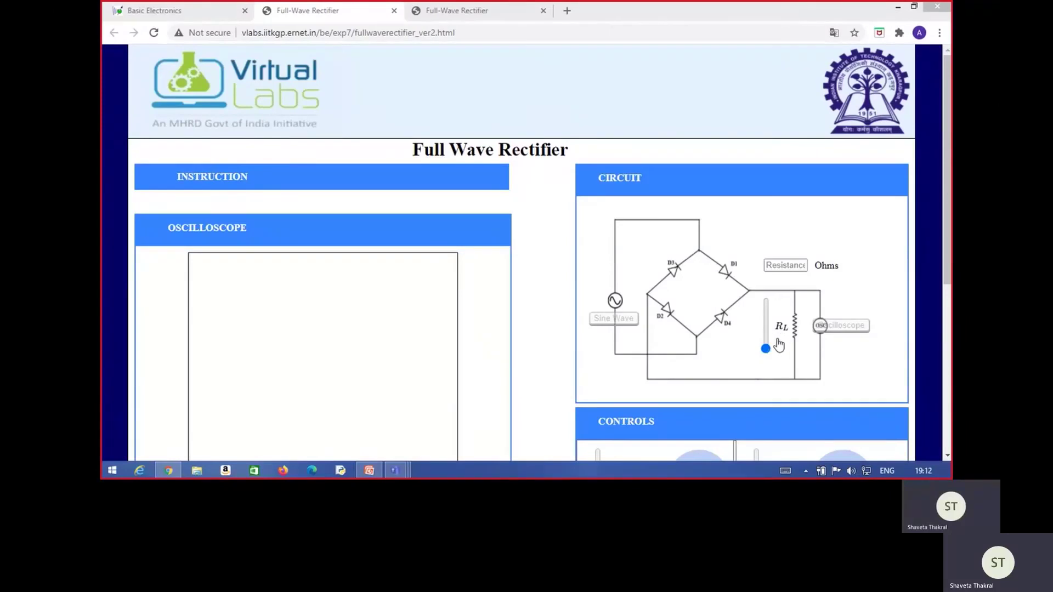
- Set the load resistance to 1000 ohms and switch the oscilloscope on
{"action": "left_click_drag", "start_coordinate": [767, 355], "coordinate": [768, 335]}
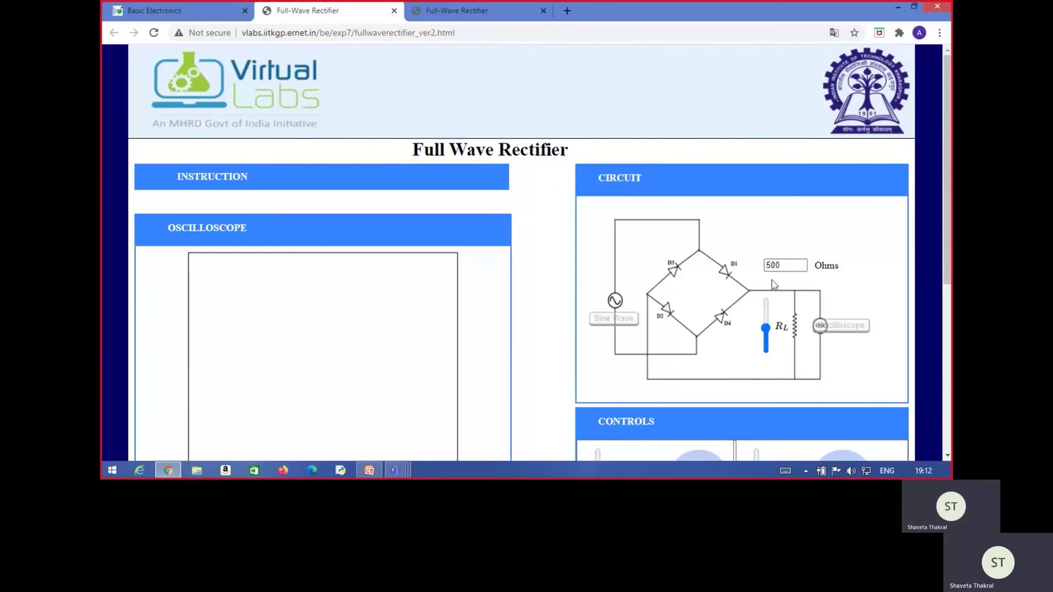
{"action": "left_click_drag", "start_coordinate": [766, 331], "coordinate": [766, 302]}
{"action": "scroll", "coordinate": [537, 374], "scroll_direction": "down", "scroll_amount": 3}
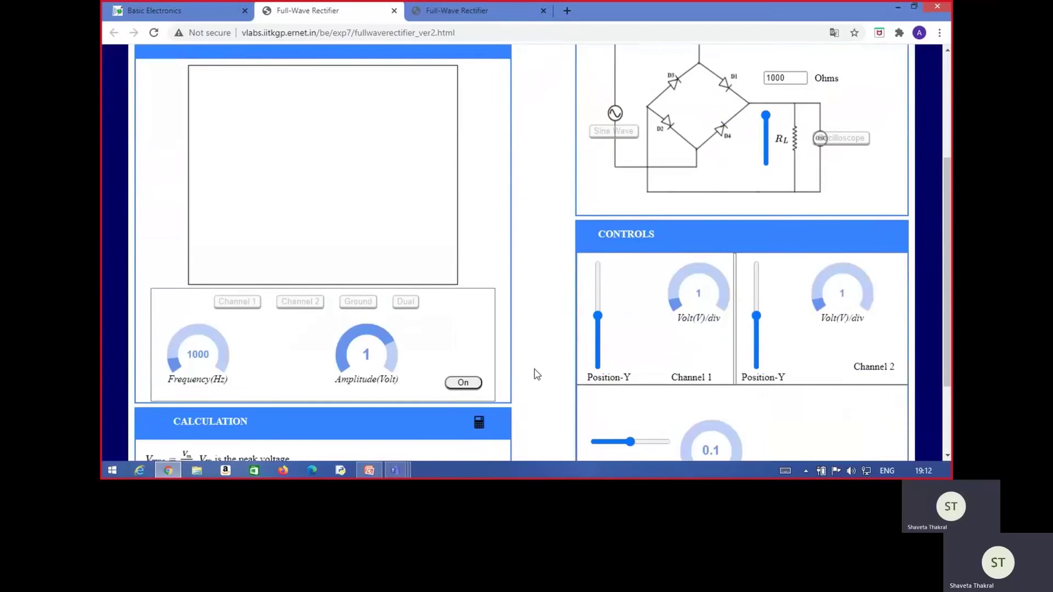
{"action": "left_click", "coordinate": [466, 384]}
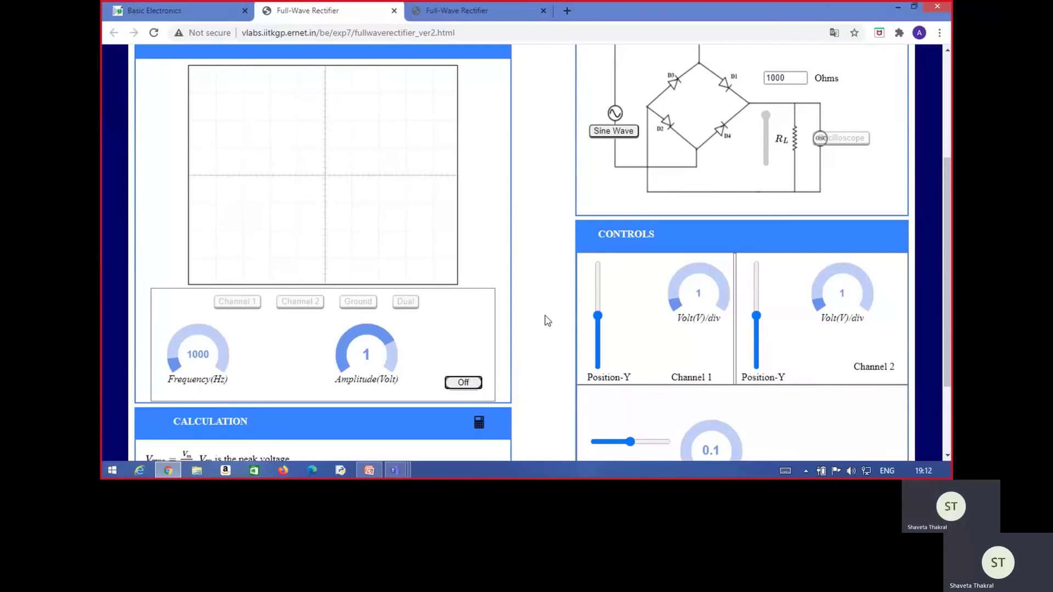
- Apply the sine wave source to the bridge rectifier and connect the oscilloscope across the load resistor
{"action": "scroll", "coordinate": [546, 320], "scroll_direction": "up", "scroll_amount": 1}
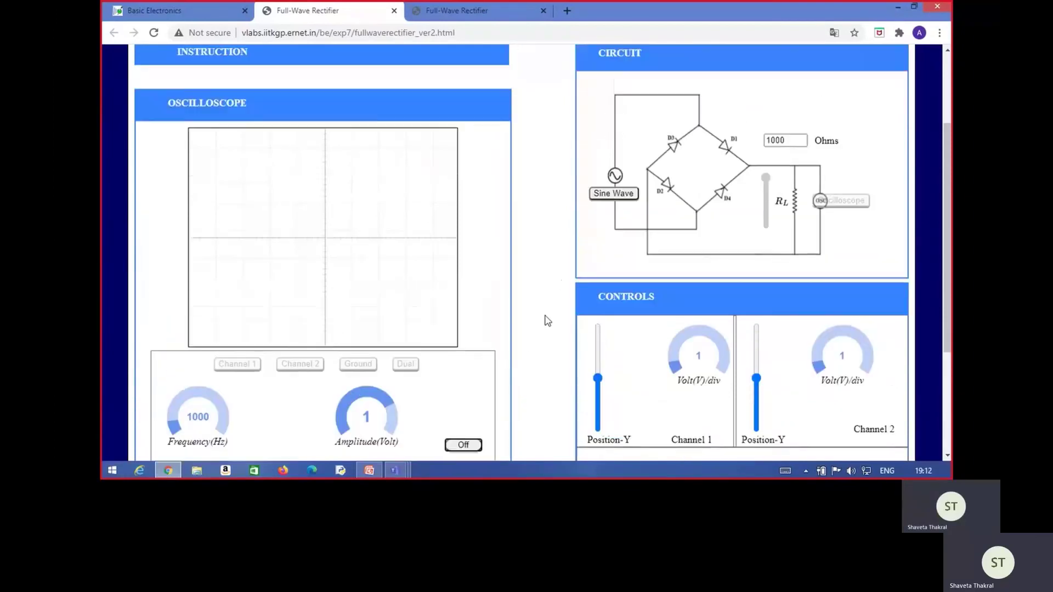
{"action": "left_click", "coordinate": [615, 193]}
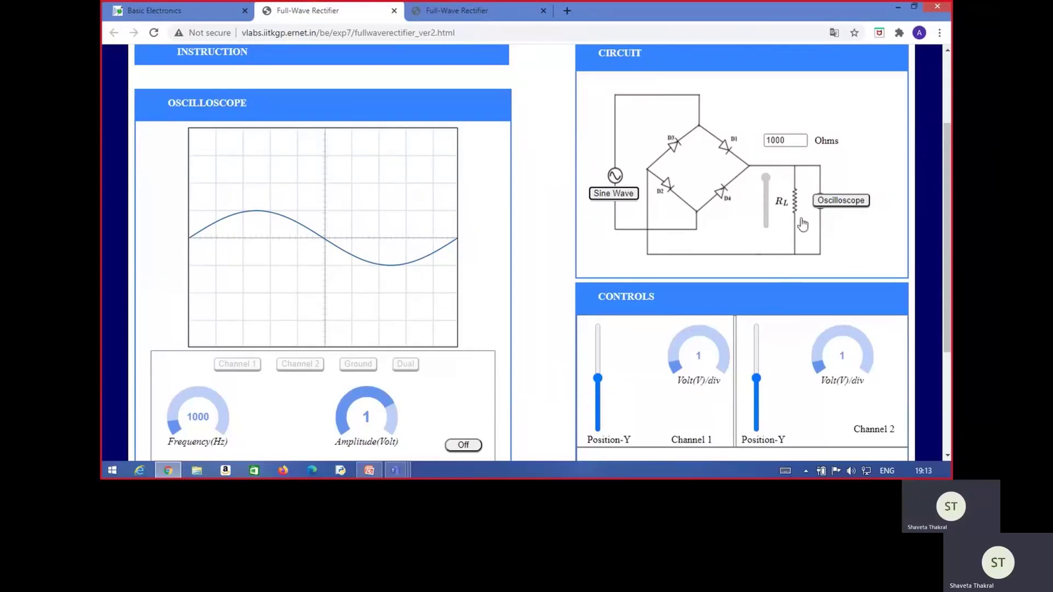
{"action": "left_click", "coordinate": [850, 202]}
- Compare the Channel 1 input waveform with the Channel 2 rectified output by displaying each channel in turn
{"action": "scroll", "coordinate": [851, 201], "scroll_direction": "down", "scroll_amount": 3}
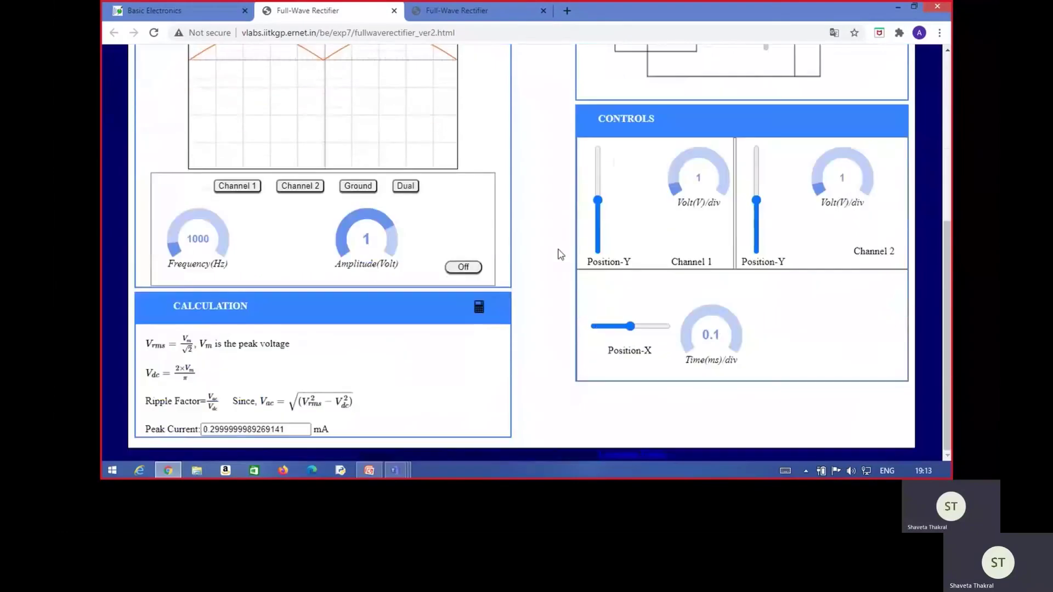
{"action": "scroll", "coordinate": [560, 254], "scroll_direction": "up", "scroll_amount": 1}
{"action": "scroll", "coordinate": [559, 254], "scroll_direction": "up", "scroll_amount": 1}
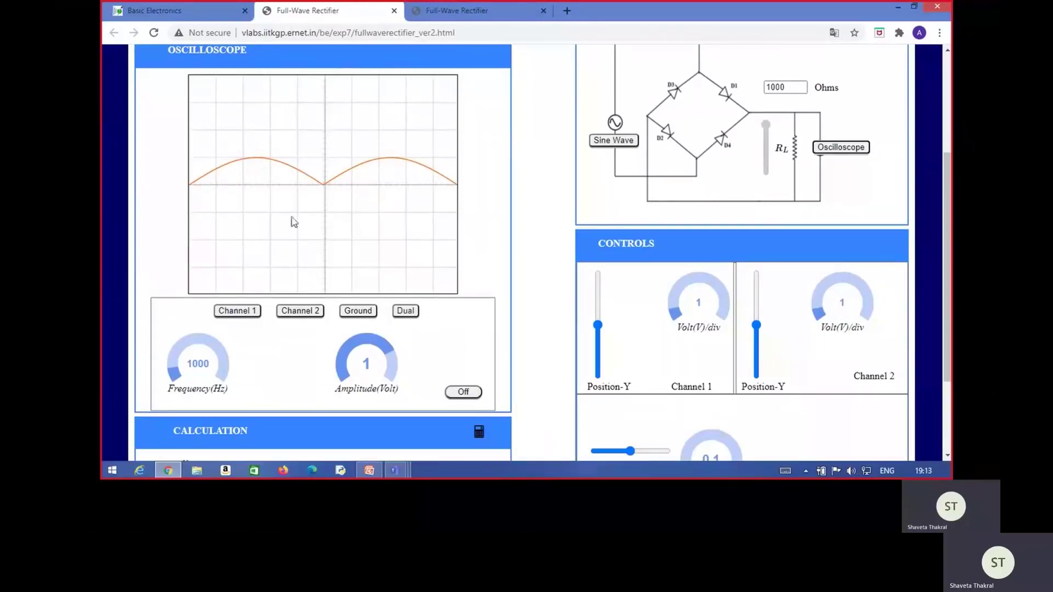
{"action": "left_click", "coordinate": [240, 310]}
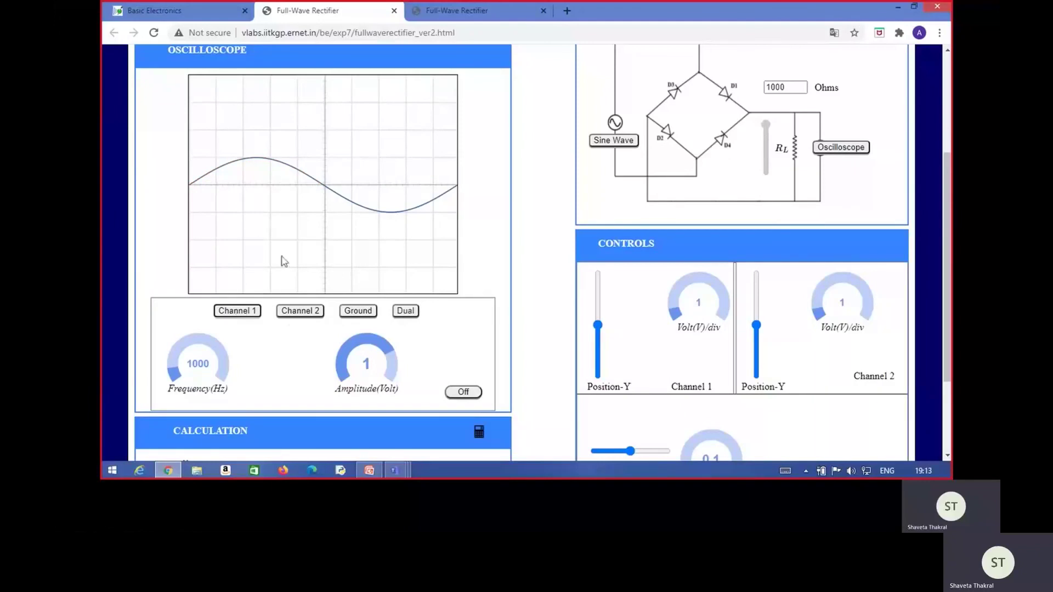
{"action": "left_click", "coordinate": [302, 312]}
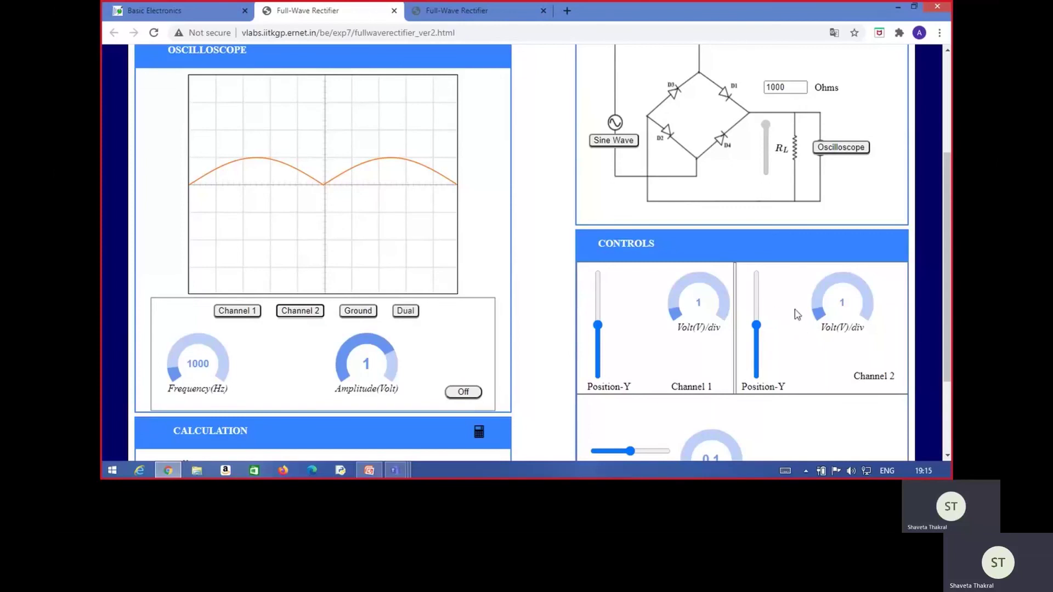
{"action": "scroll", "coordinate": [807, 343], "scroll_direction": "down", "scroll_amount": 1}
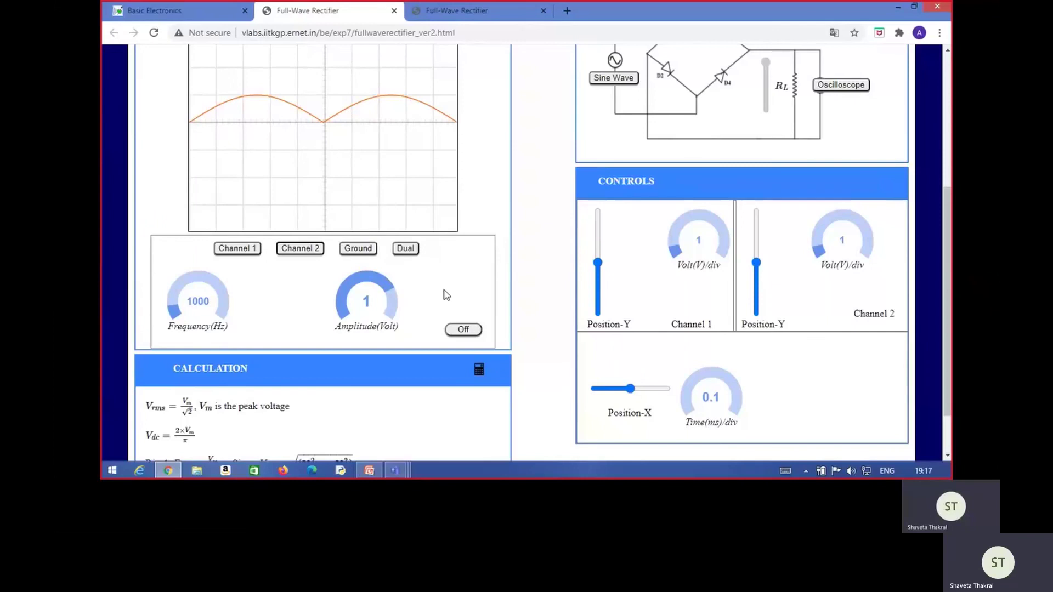
{"action": "scroll", "coordinate": [447, 296], "scroll_direction": "up", "scroll_amount": 1}
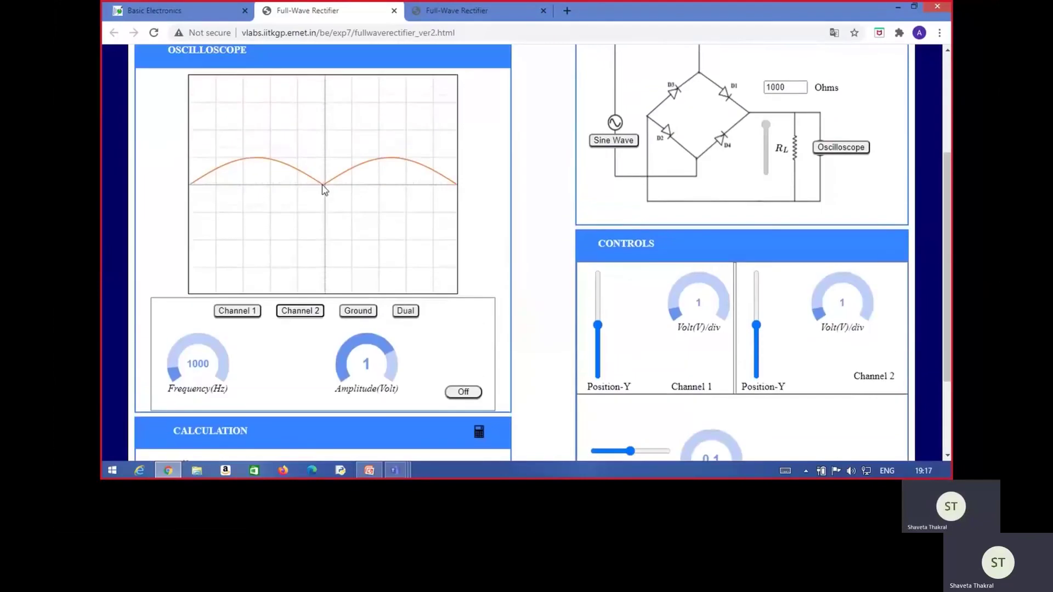
{"action": "left_click", "coordinate": [240, 312]}
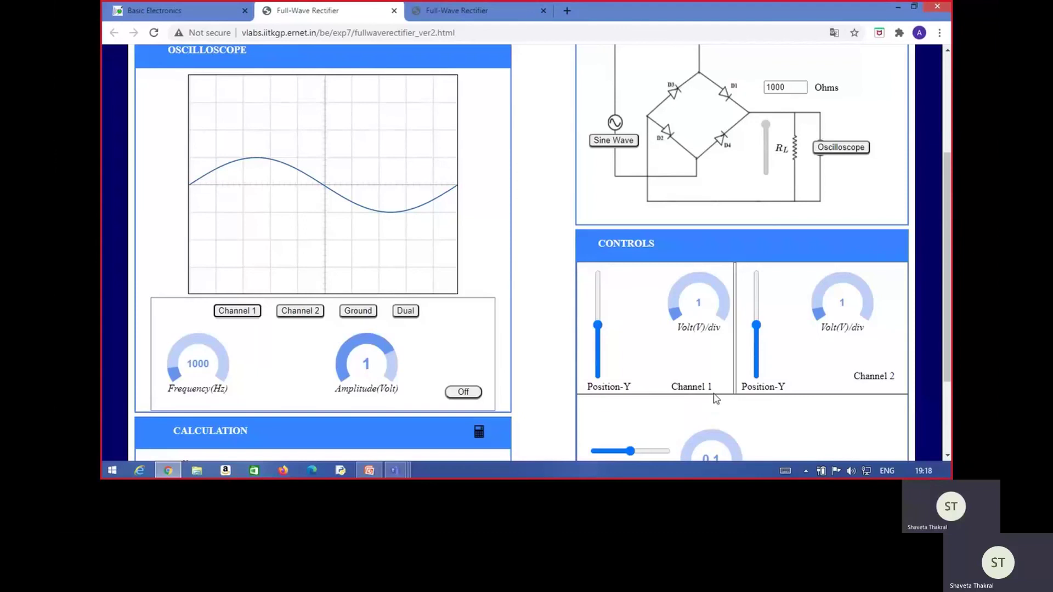
- Review the formulas for Vrms, Vdc and ripple factor and the peak current in the calculation section
{"action": "scroll", "coordinate": [716, 399], "scroll_direction": "down", "scroll_amount": 1}
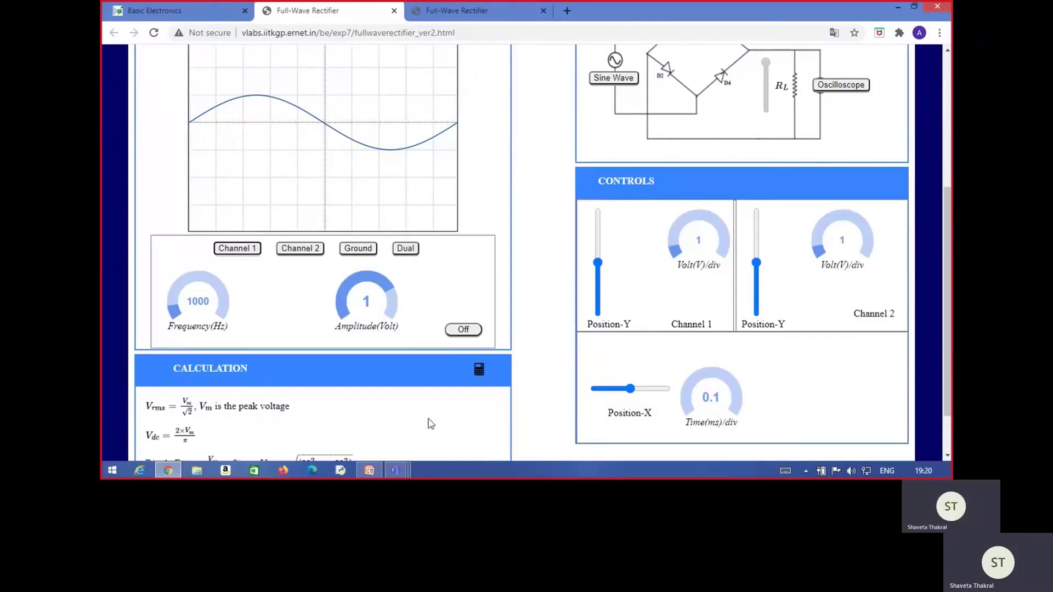
{"action": "scroll", "coordinate": [431, 424], "scroll_direction": "down", "scroll_amount": 1}
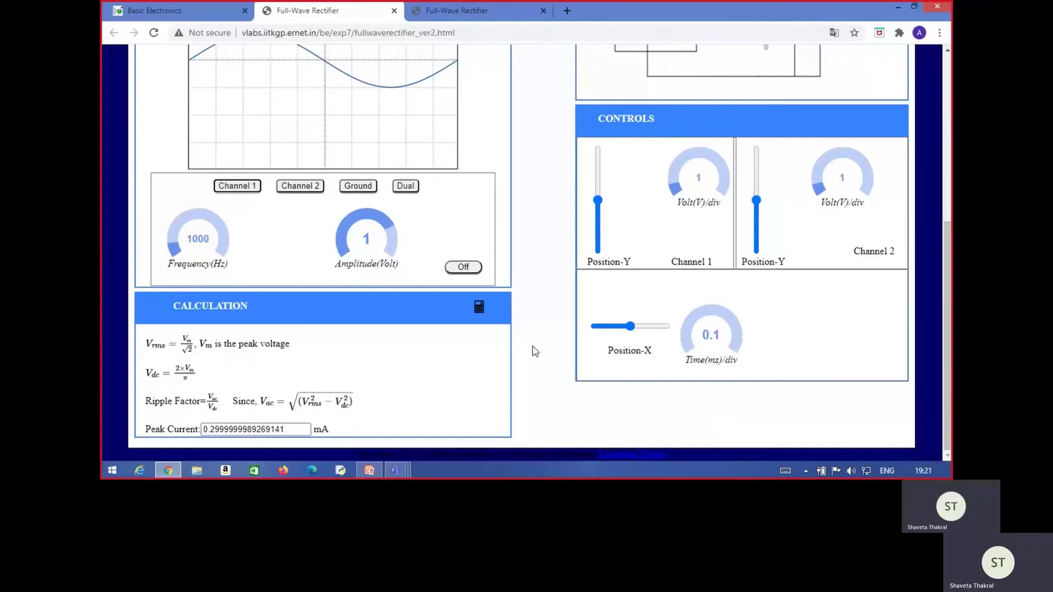
{"action": "scroll", "coordinate": [535, 351], "scroll_direction": "up", "scroll_amount": 2}
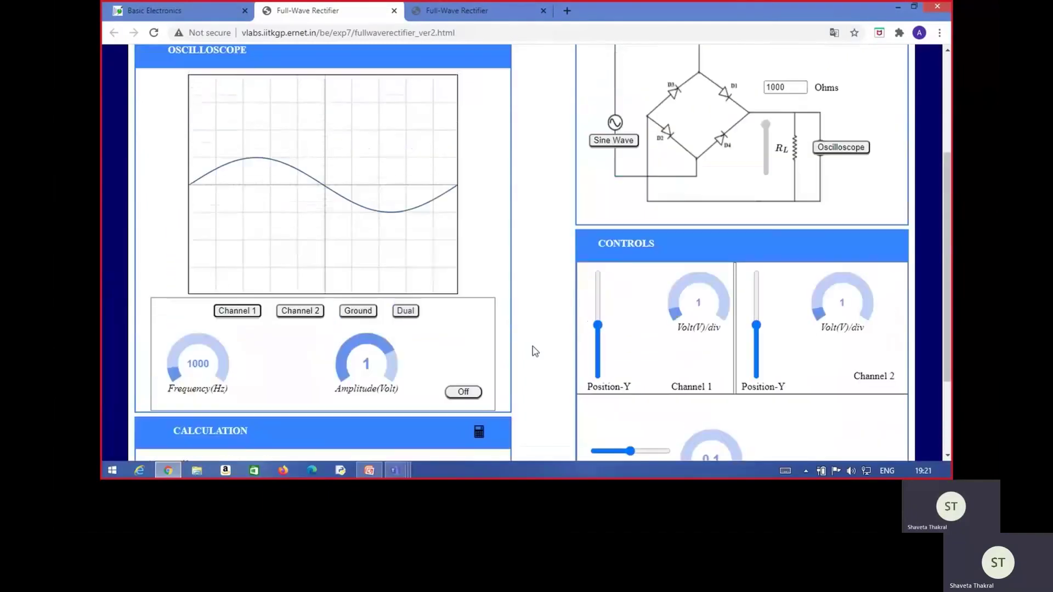
{"action": "scroll", "coordinate": [536, 351], "scroll_direction": "up", "scroll_amount": 3}
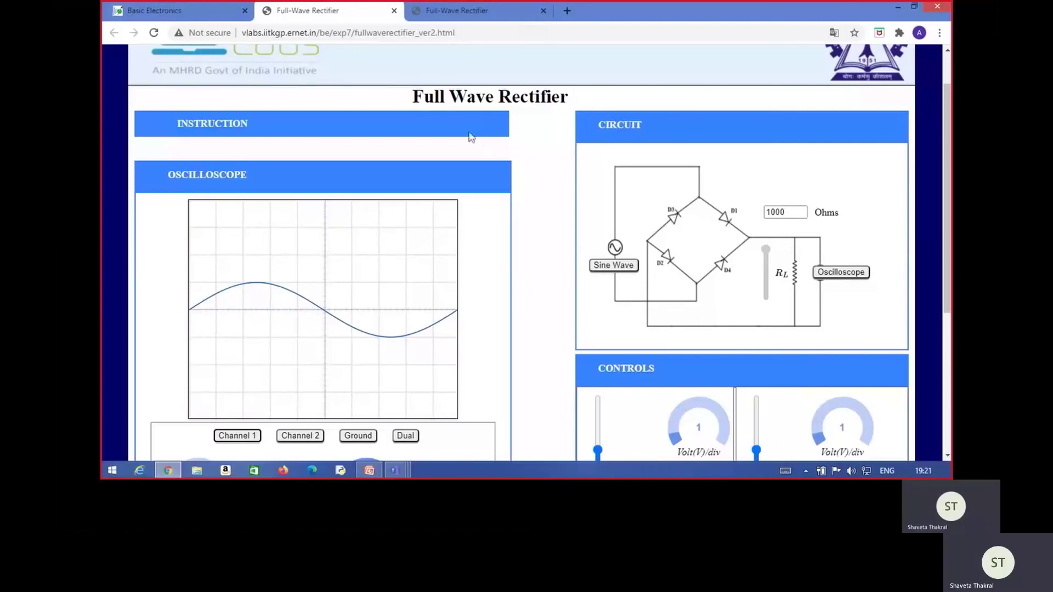
- Display the Channel 2 output waveform and the ground reference line on the oscilloscope
{"action": "scroll", "coordinate": [552, 345], "scroll_direction": "down", "scroll_amount": 2}
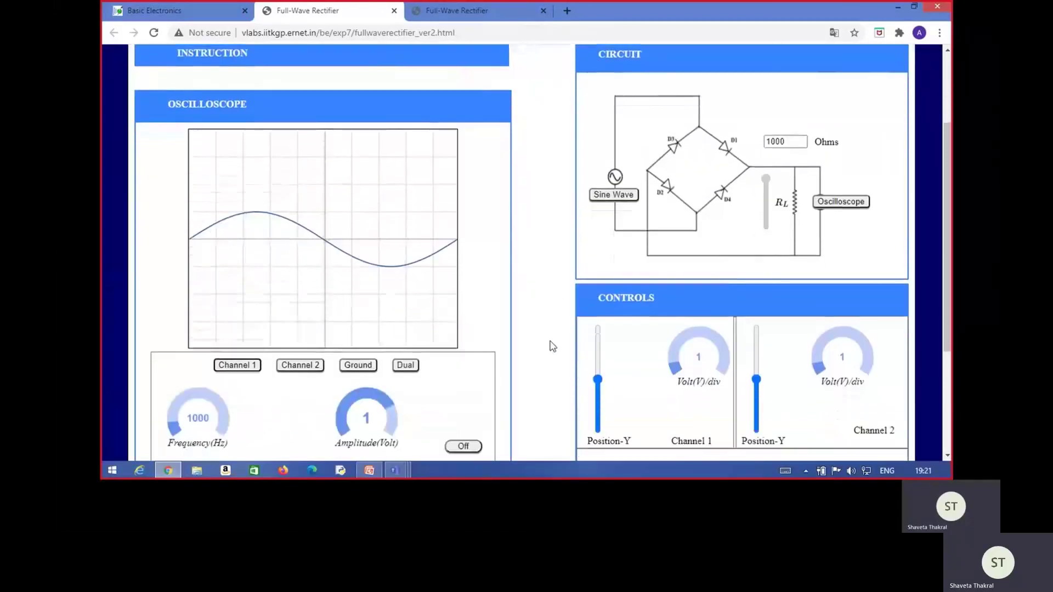
{"action": "scroll", "coordinate": [551, 346], "scroll_direction": "down", "scroll_amount": 2}
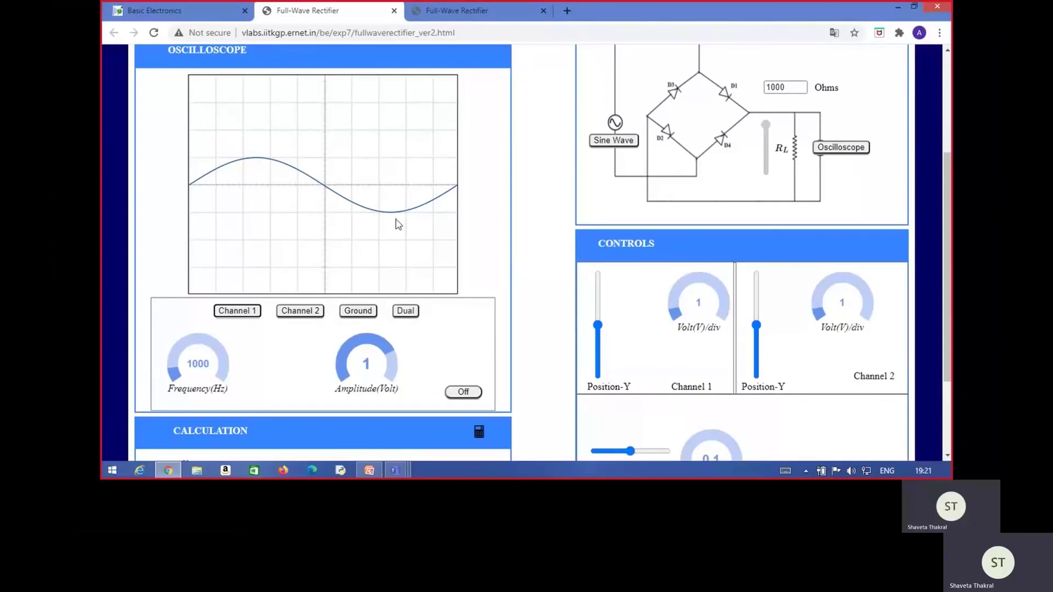
{"action": "left_click", "coordinate": [305, 311]}
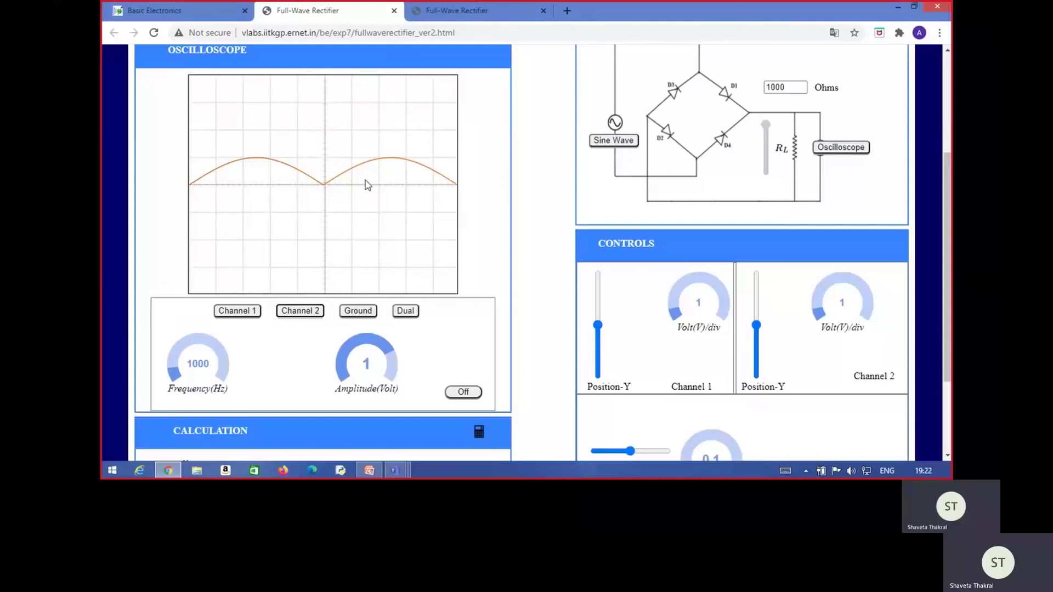
{"action": "left_click", "coordinate": [362, 311]}
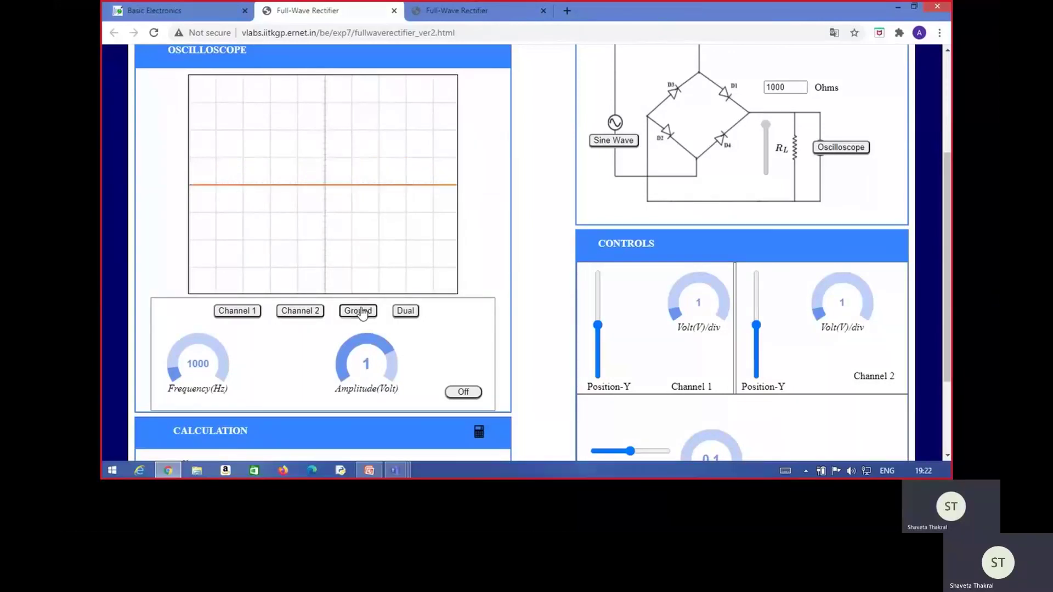
- Show both channels in Dual mode, shifting the Channel 1 trace fully up and the Channel 2 trace fully down
{"action": "left_click", "coordinate": [407, 312]}
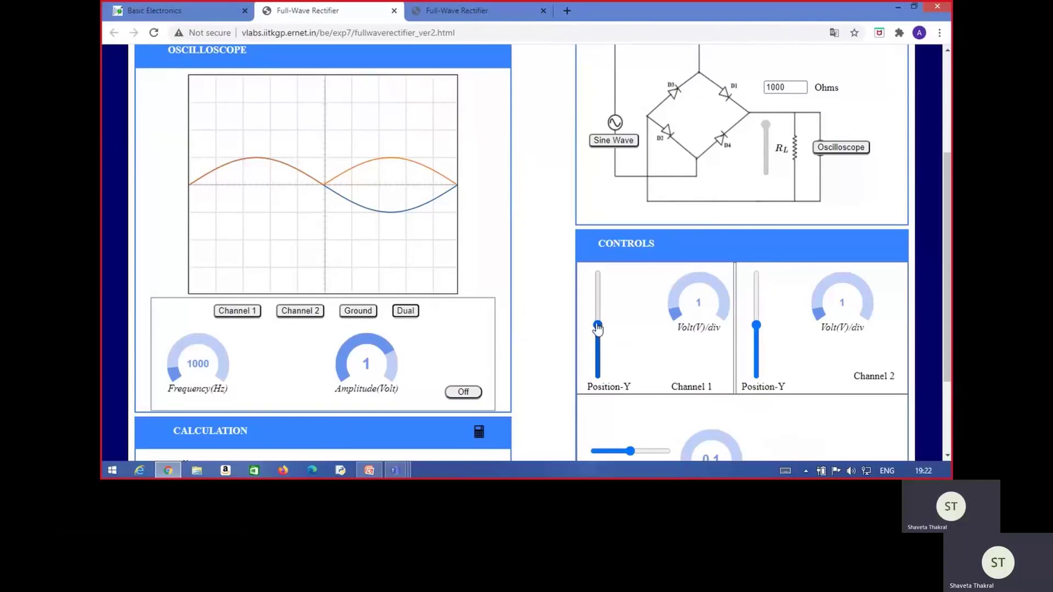
{"action": "left_click_drag", "start_coordinate": [598, 328], "coordinate": [598, 284]}
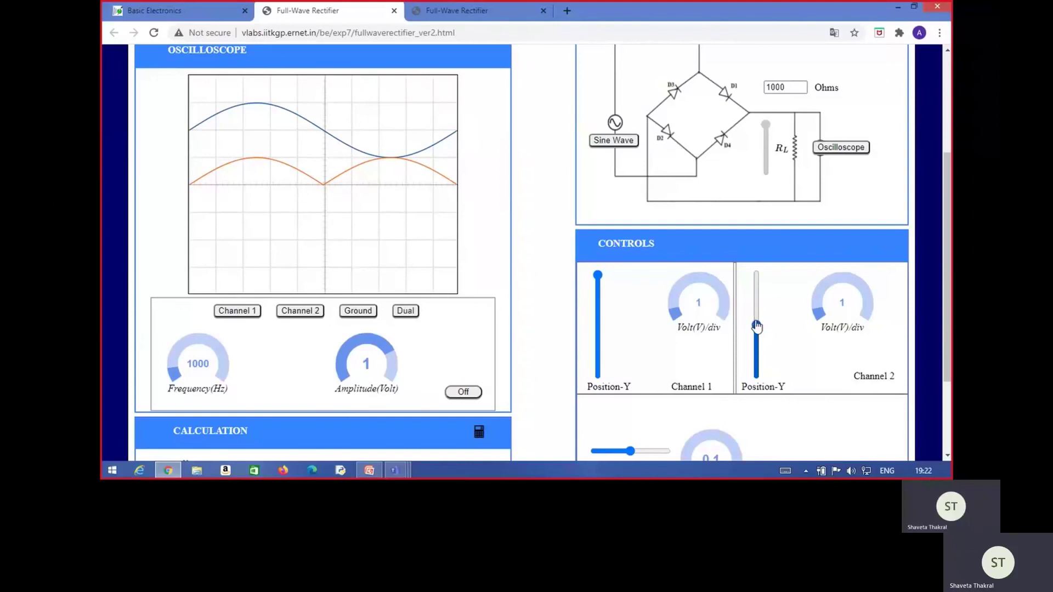
{"action": "left_click_drag", "start_coordinate": [757, 326], "coordinate": [757, 372]}
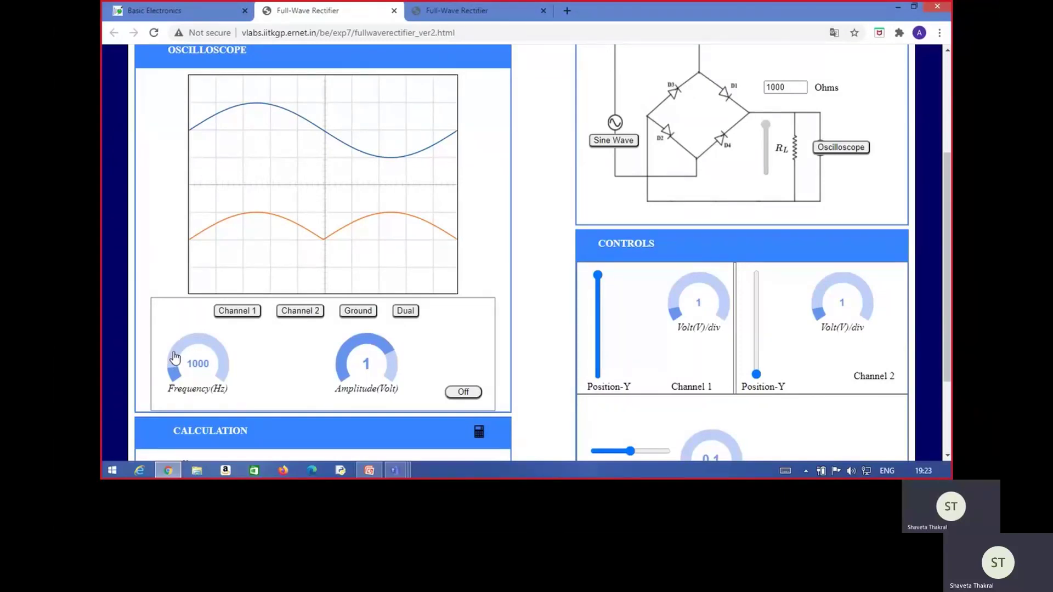
- Set the input signal's frequency to 3500 Hz and its amplitude to 1.6 V
{"action": "left_click_drag", "start_coordinate": [174, 358], "coordinate": [201, 342]}
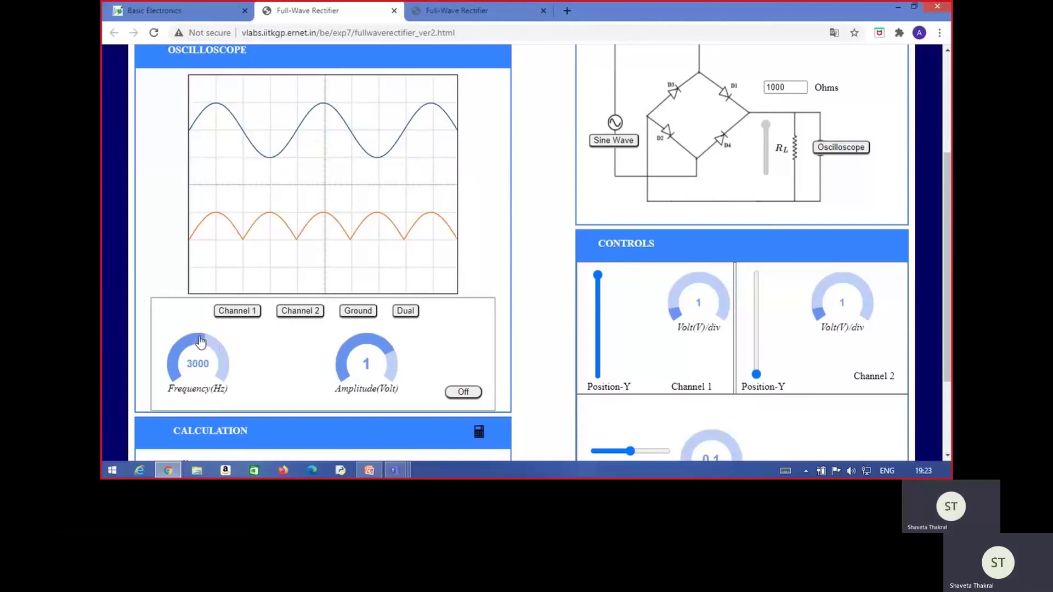
{"action": "left_click_drag", "start_coordinate": [201, 343], "coordinate": [214, 346]}
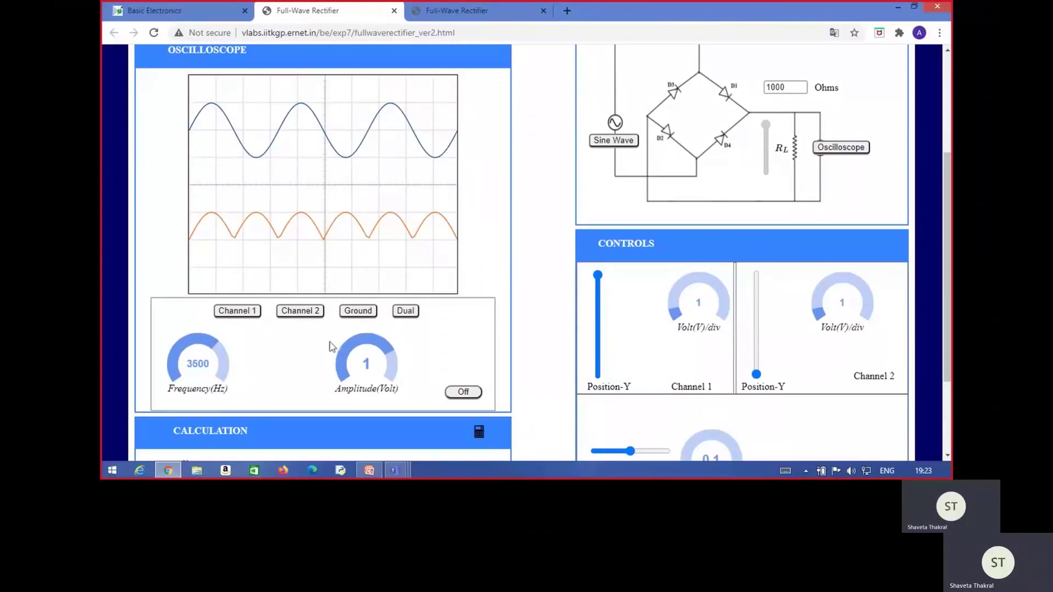
{"action": "left_click", "coordinate": [392, 366]}
{"action": "left_click", "coordinate": [390, 373]}
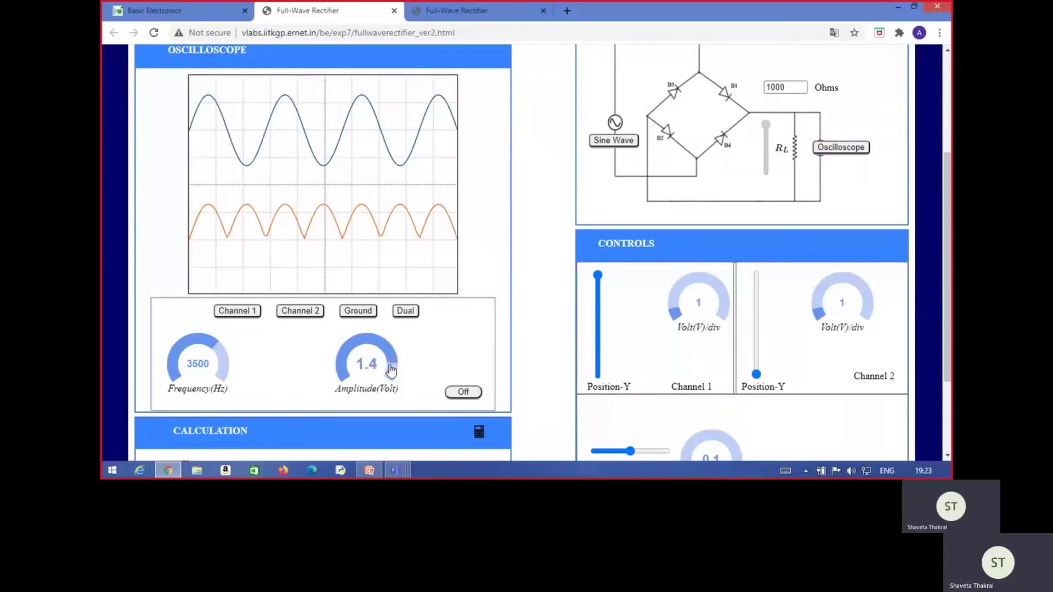
{"action": "left_click", "coordinate": [390, 373]}
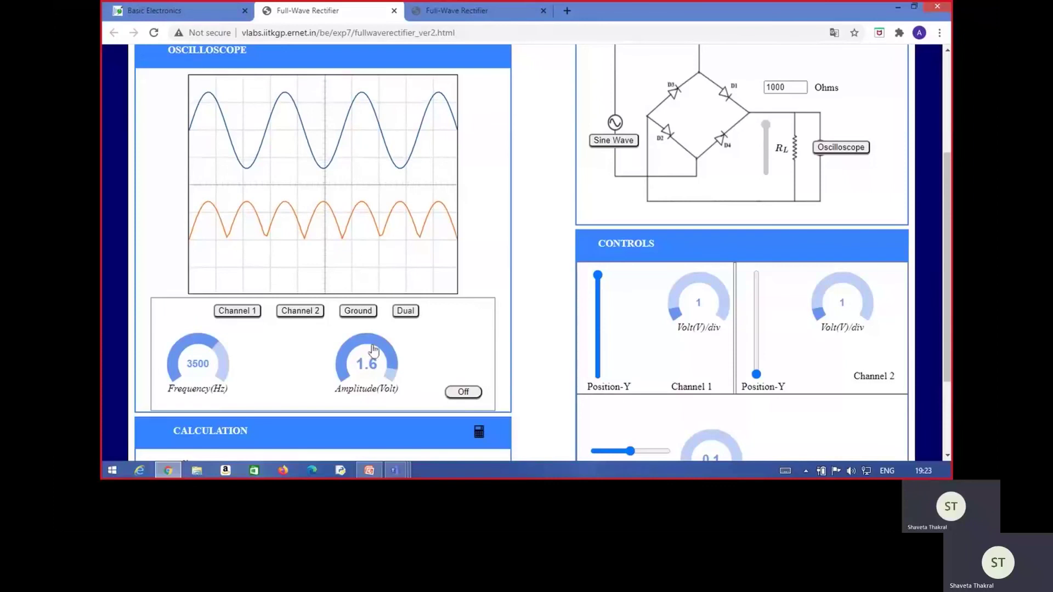
- Sweep the signal amplitude down through -0.6 V and -1.1 V to about -1.5 V
{"action": "left_click", "coordinate": [348, 346]}
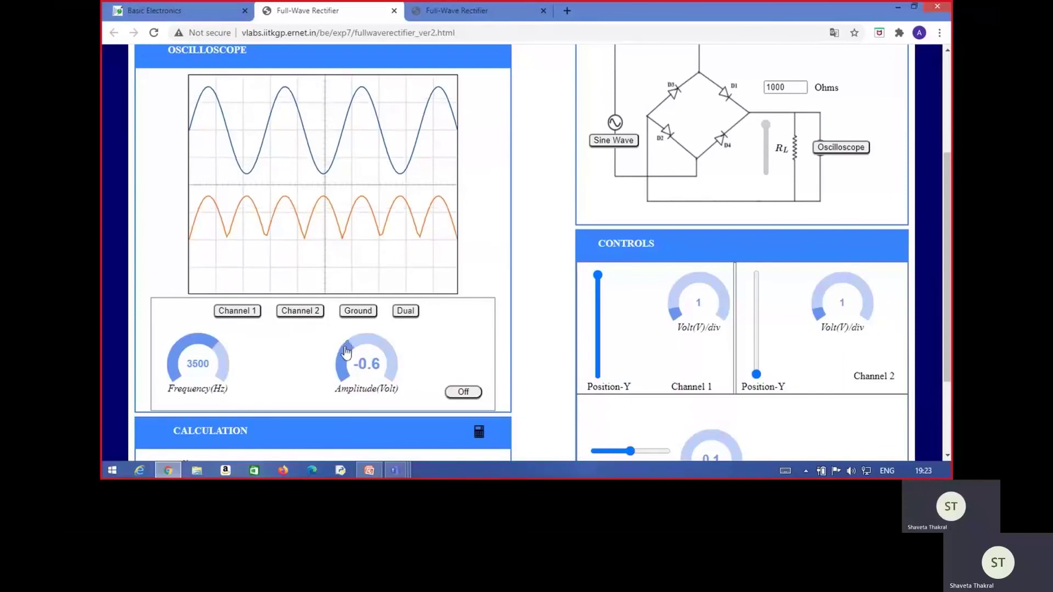
{"action": "left_click", "coordinate": [345, 365]}
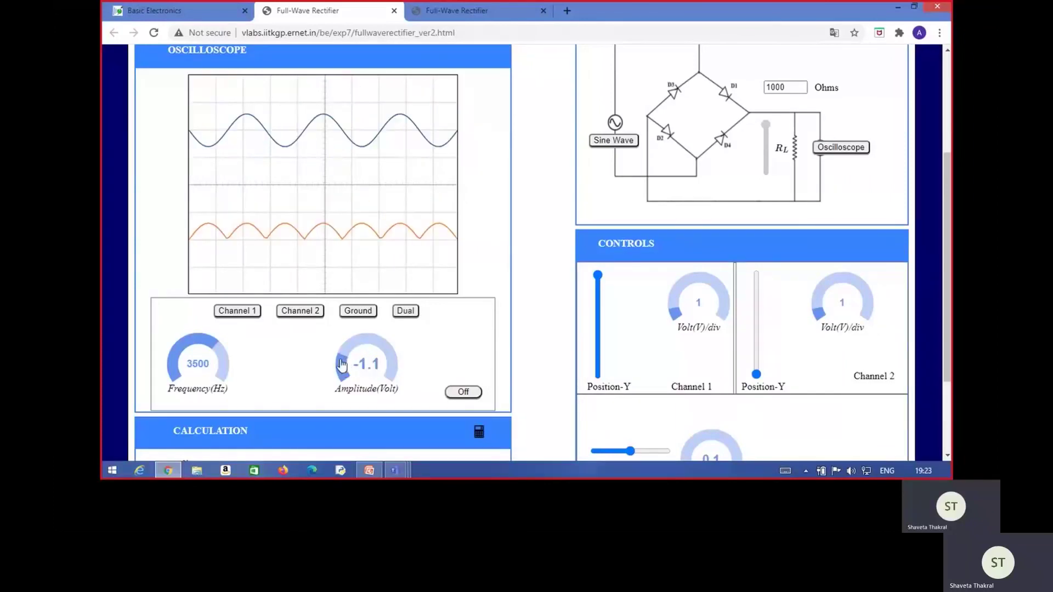
{"action": "left_click", "coordinate": [341, 366]}
{"action": "left_click", "coordinate": [341, 370]}
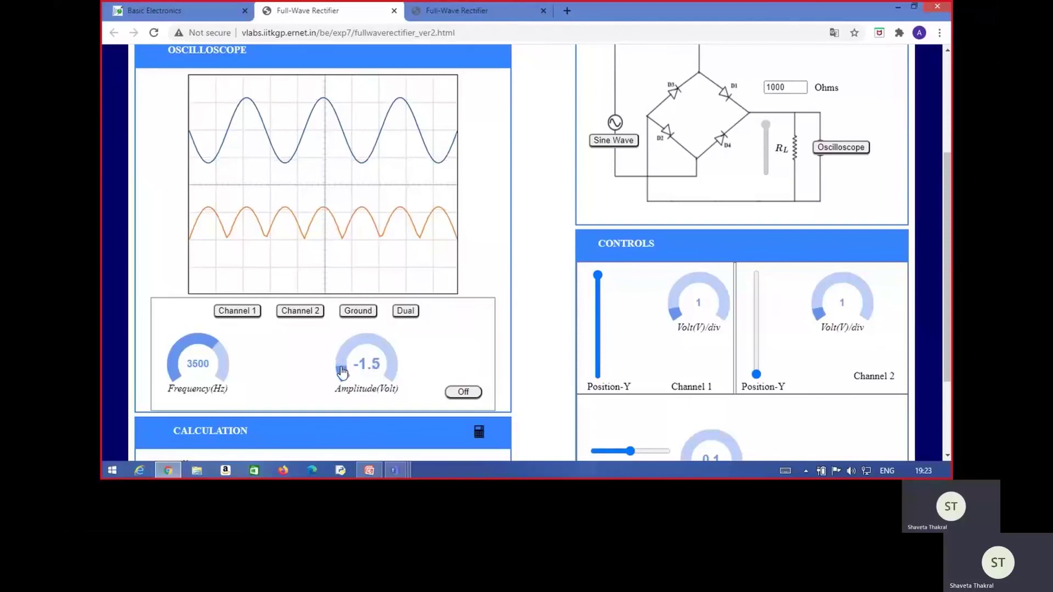
{"action": "left_click", "coordinate": [342, 373]}
- Raise the signal amplitude in small increments from negative values up to 1.6 V
{"action": "left_click", "coordinate": [348, 352]}
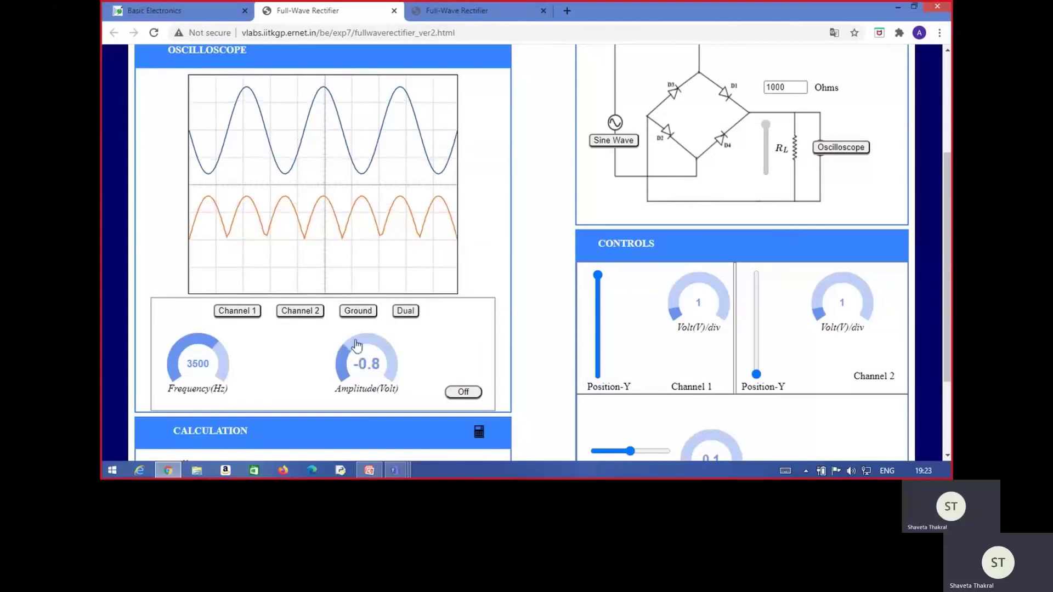
{"action": "left_click", "coordinate": [363, 344]}
{"action": "left_click", "coordinate": [368, 342]}
{"action": "left_click", "coordinate": [383, 347]}
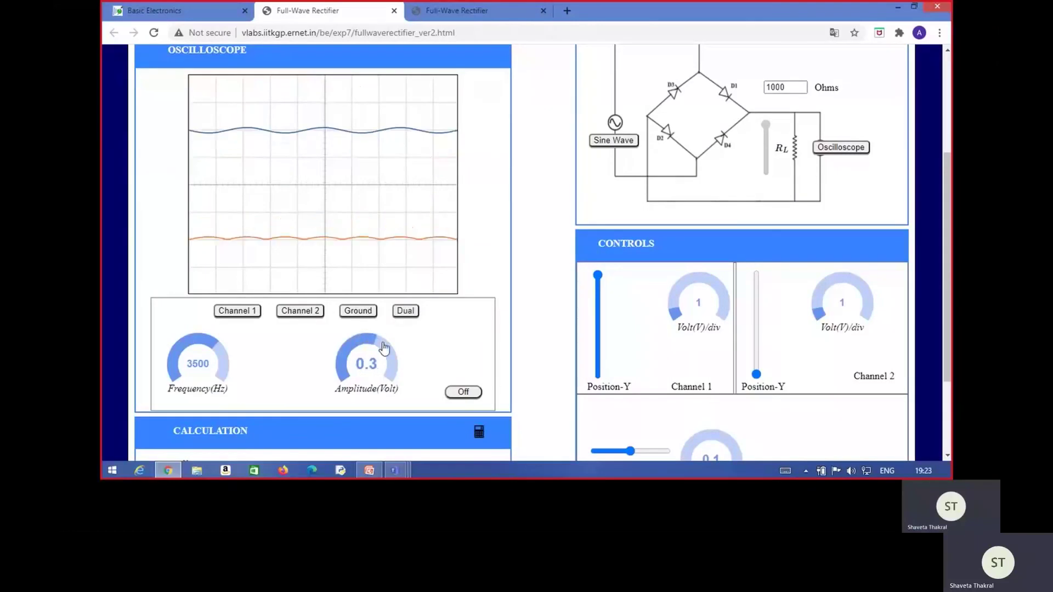
{"action": "left_click", "coordinate": [385, 349]}
{"action": "left_click", "coordinate": [389, 355]}
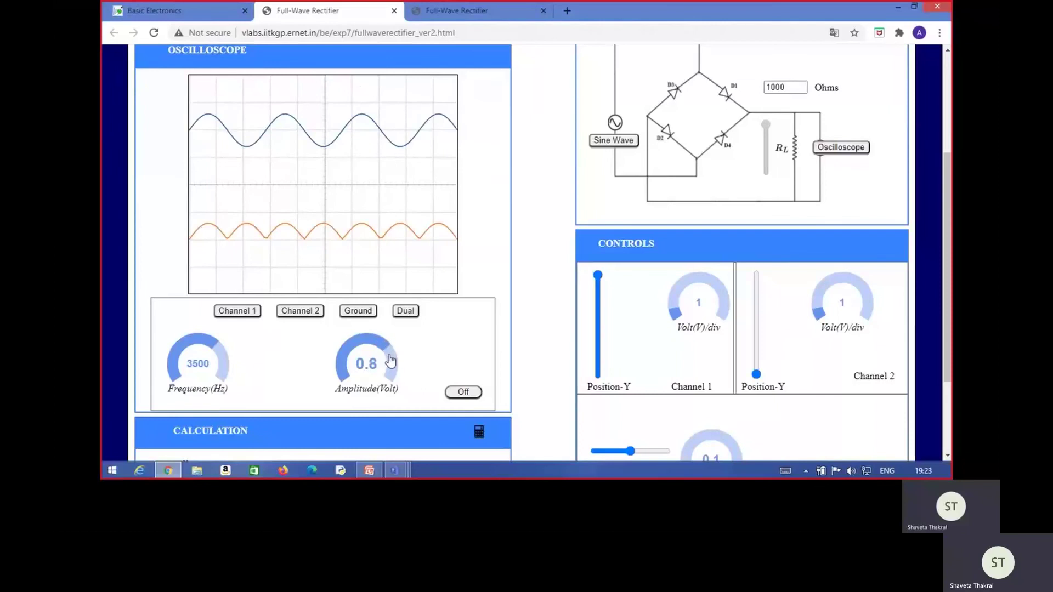
{"action": "left_click", "coordinate": [391, 363]}
{"action": "left_click", "coordinate": [391, 368]}
{"action": "left_click", "coordinate": [392, 372]}
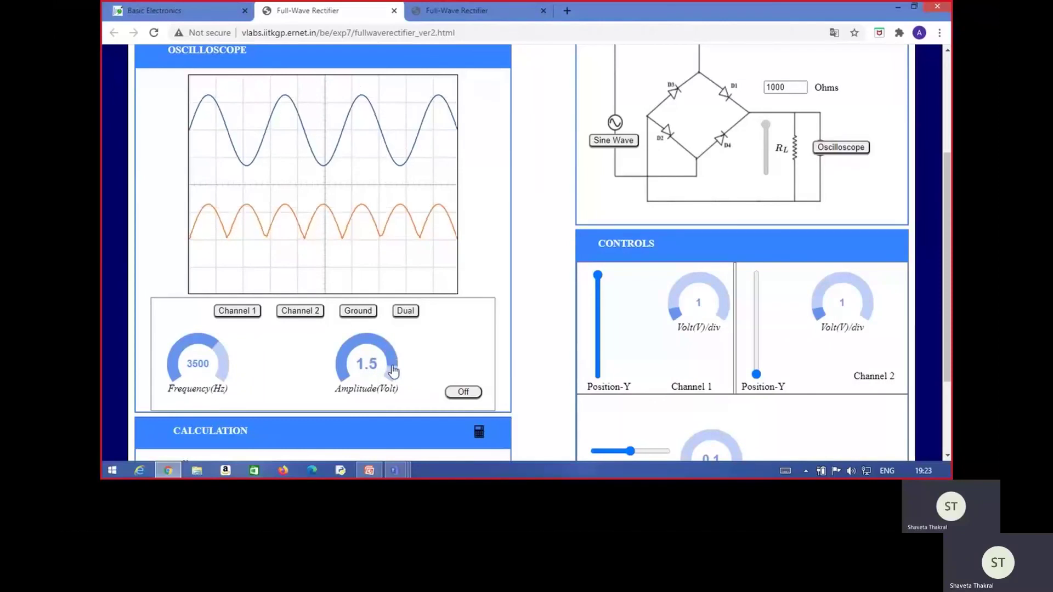
{"action": "left_click", "coordinate": [393, 373]}
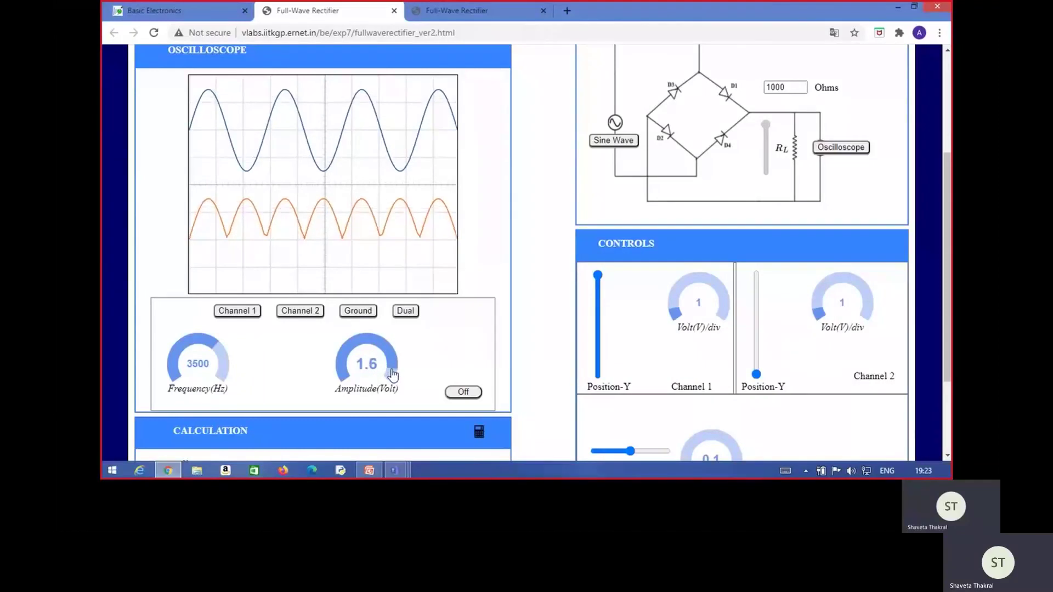
- Examine the volts-per-division and time-per-division controls, the calculation section and the circuit alongside the dual waveforms
{"action": "scroll", "coordinate": [556, 353], "scroll_direction": "down", "scroll_amount": 1}
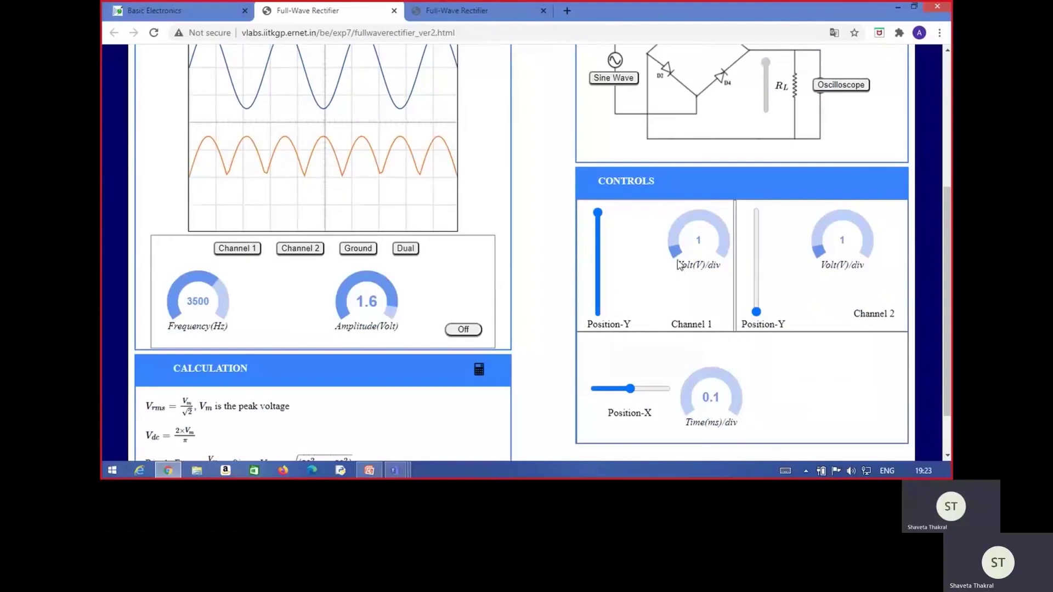
{"action": "scroll", "coordinate": [681, 273], "scroll_direction": "up", "scroll_amount": 1}
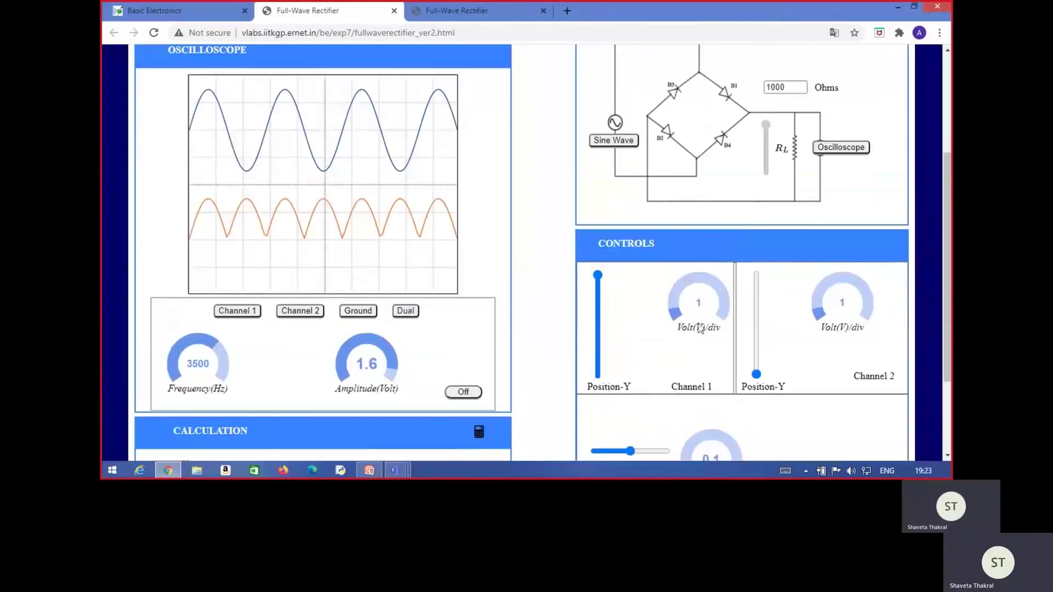
{"action": "scroll", "coordinate": [726, 366], "scroll_direction": "down", "scroll_amount": 2}
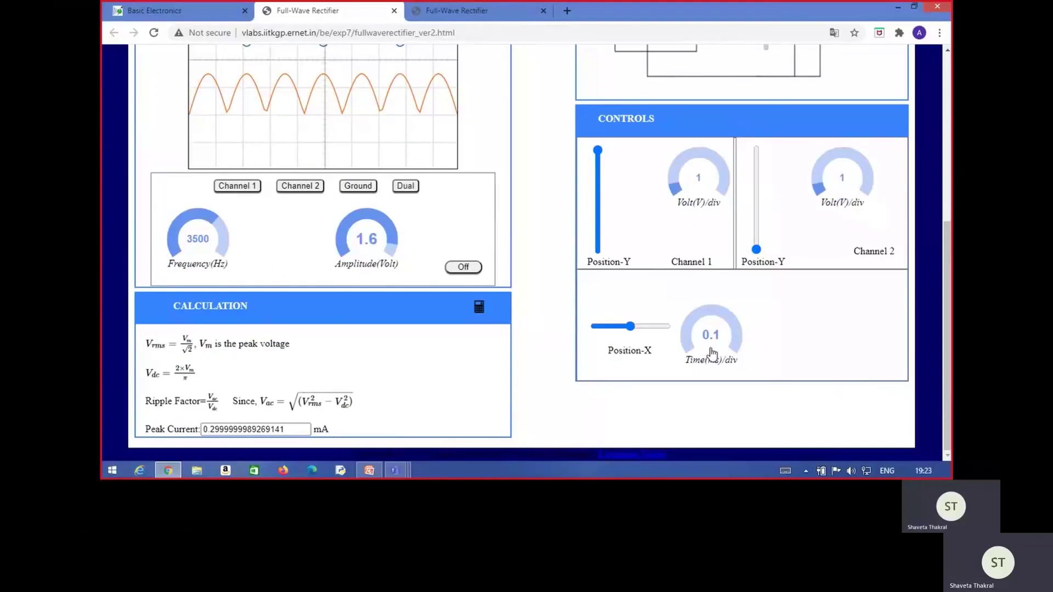
{"action": "scroll", "coordinate": [713, 351], "scroll_direction": "up", "scroll_amount": 1}
{"action": "scroll", "coordinate": [555, 314], "scroll_direction": "up", "scroll_amount": 3}
{"action": "scroll", "coordinate": [555, 314], "scroll_direction": "up", "scroll_amount": 2}
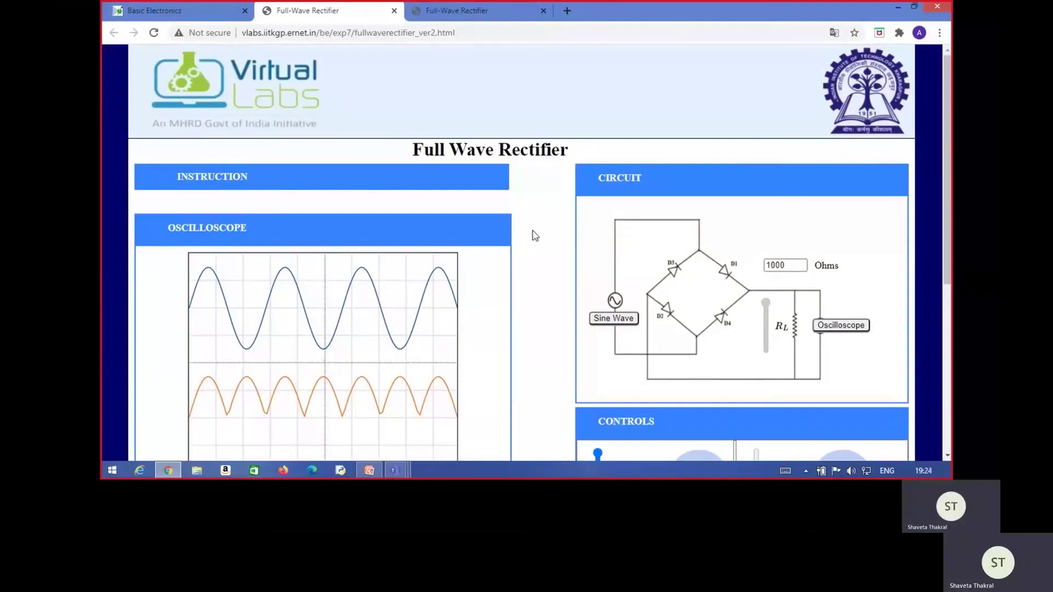
- Switch to the wiring version of the Full-Wave Rectifier experiment and connect terminal 1 (ch1) to 7 and terminal 7 to 4
{"action": "left_click", "coordinate": [508, 17]}
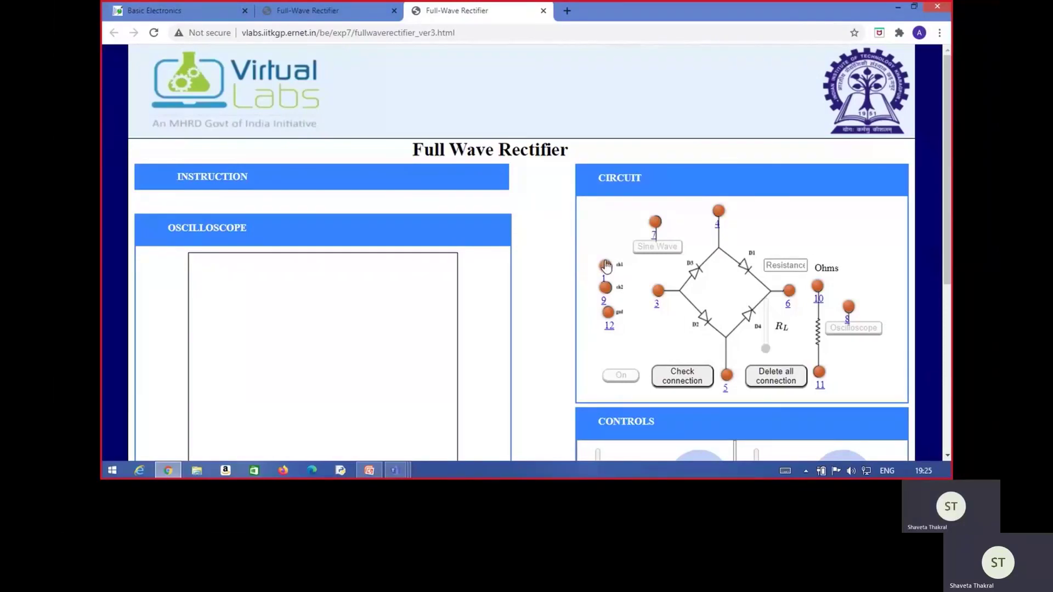
{"action": "left_click_drag", "start_coordinate": [605, 266], "coordinate": [657, 223]}
{"action": "left_click_drag", "start_coordinate": [719, 214], "coordinate": [655, 222]}
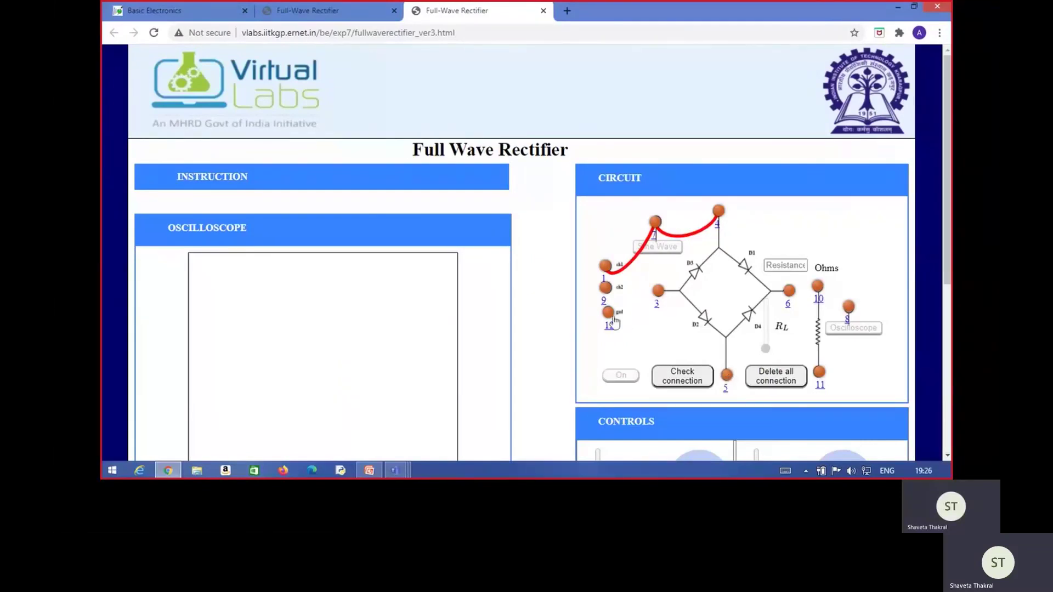
- Connect the ground terminal 12 to terminals 5 and 11, and wire terminal 8 to terminal 9 (ch2)
{"action": "left_click_drag", "start_coordinate": [608, 313], "coordinate": [727, 378]}
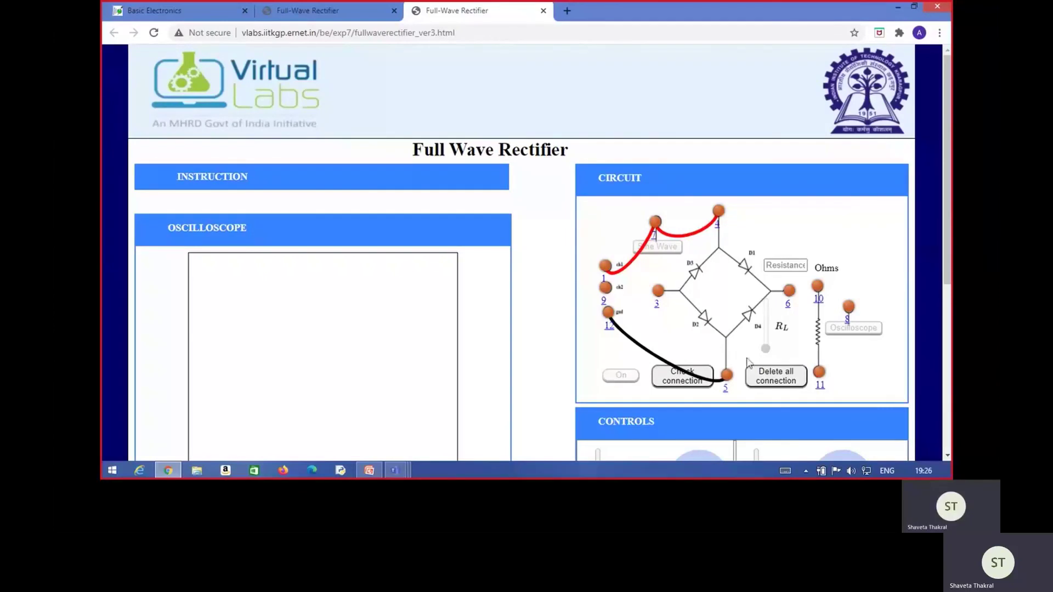
{"action": "left_click_drag", "start_coordinate": [610, 313], "coordinate": [821, 375]}
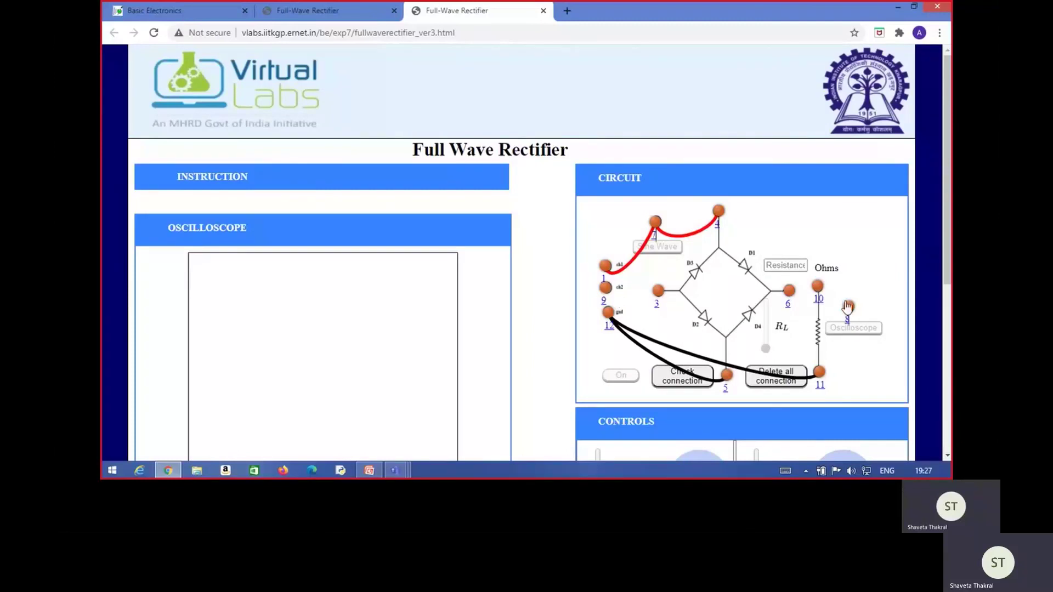
{"action": "left_click_drag", "start_coordinate": [849, 306], "coordinate": [607, 288]}
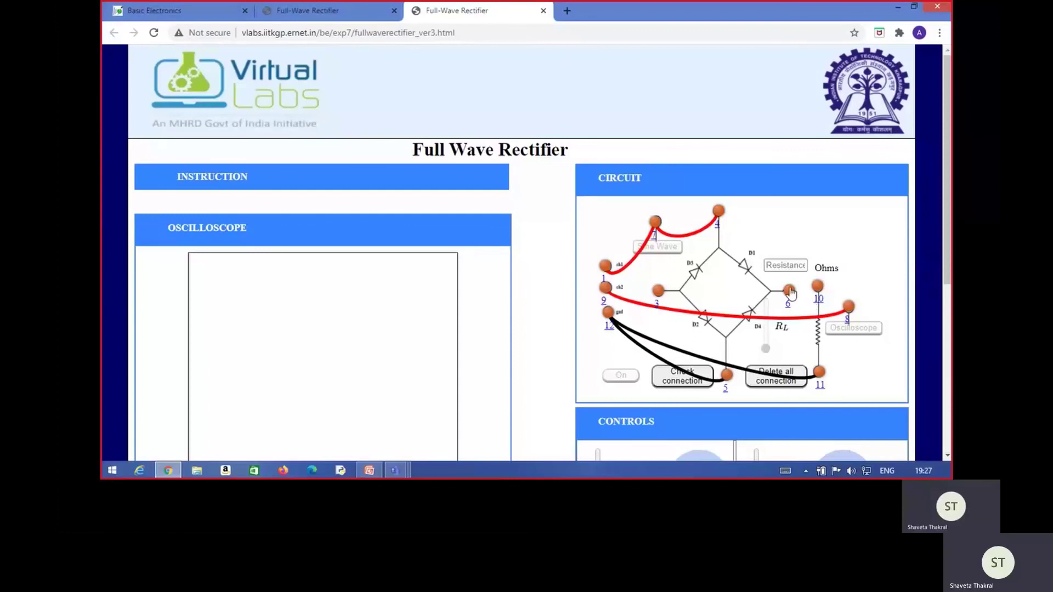
- Wire terminal 6 to 10, terminal 3 to 11 and terminal 10 to 8, and check the circuit connections
{"action": "left_click_drag", "start_coordinate": [790, 292], "coordinate": [818, 287]}
{"action": "left_click_drag", "start_coordinate": [659, 293], "coordinate": [819, 374]}
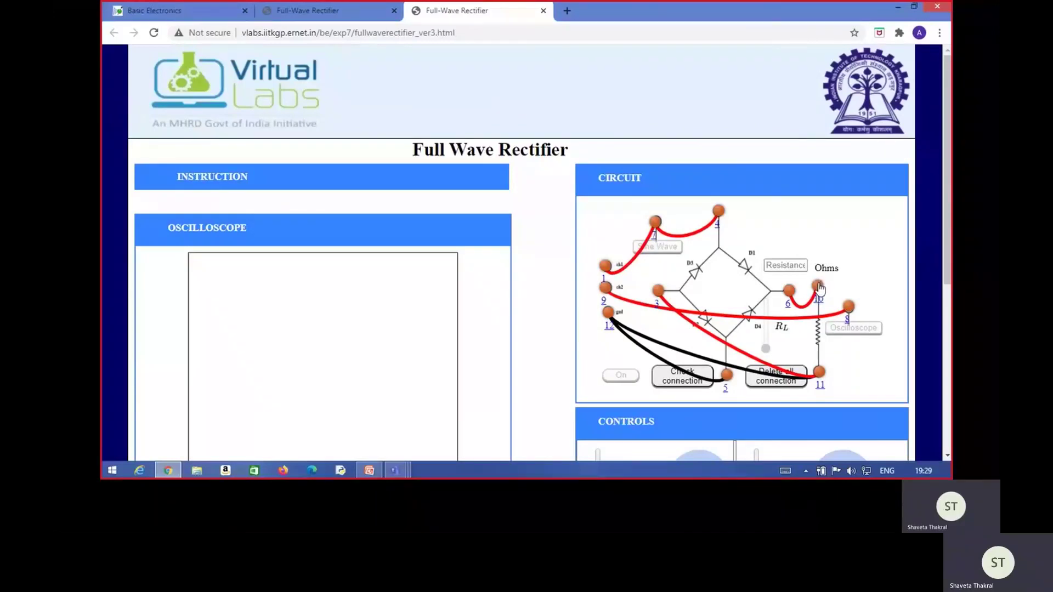
{"action": "left_click_drag", "start_coordinate": [819, 286], "coordinate": [849, 307]}
{"action": "left_click", "coordinate": [663, 377]}
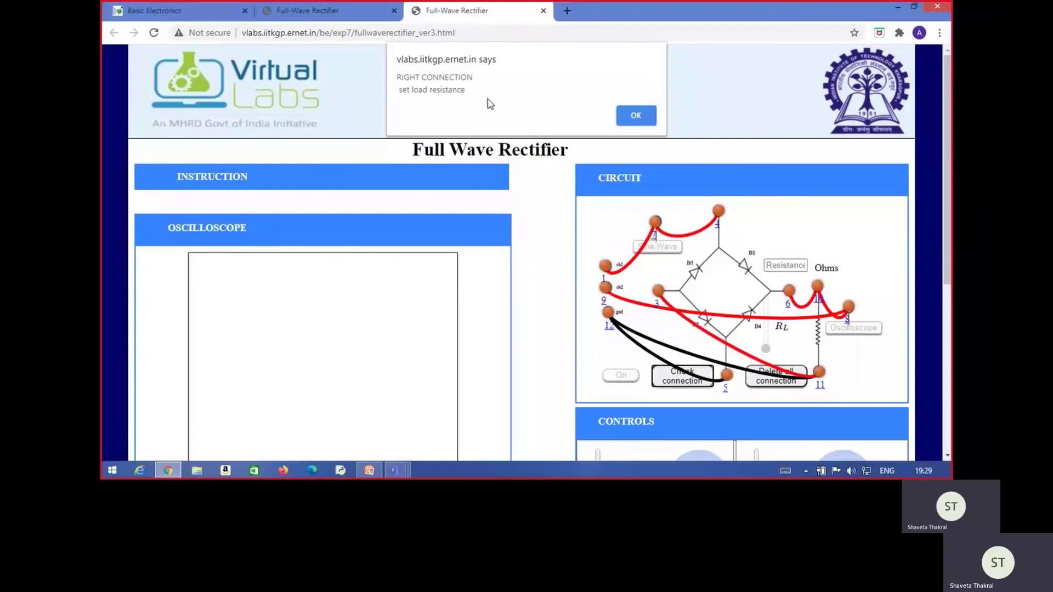
{"action": "left_click", "coordinate": [632, 116]}
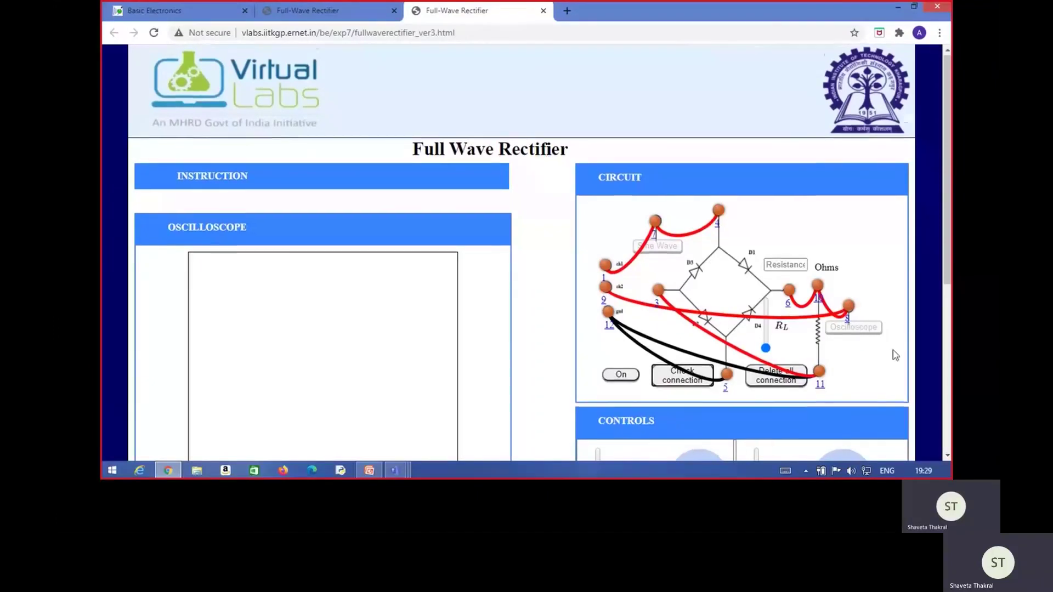
- Review the channel, control and calculation sections, opening the built-in calculator and closing it again
{"action": "scroll", "coordinate": [893, 352], "scroll_direction": "down", "scroll_amount": 1}
{"action": "scroll", "coordinate": [889, 333], "scroll_direction": "down", "scroll_amount": 3}
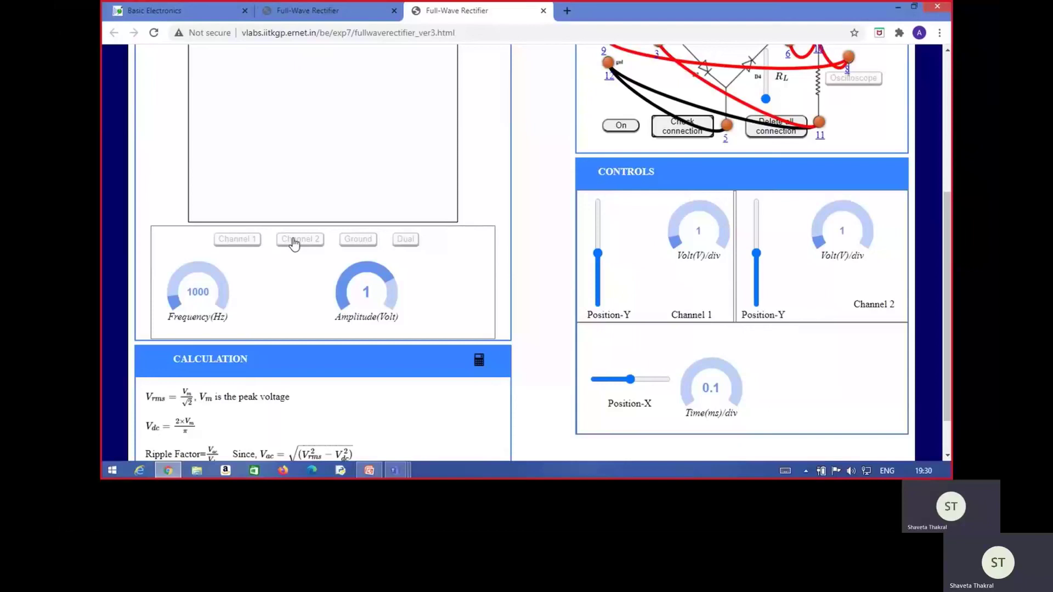
{"action": "scroll", "coordinate": [378, 362], "scroll_direction": "down", "scroll_amount": 1}
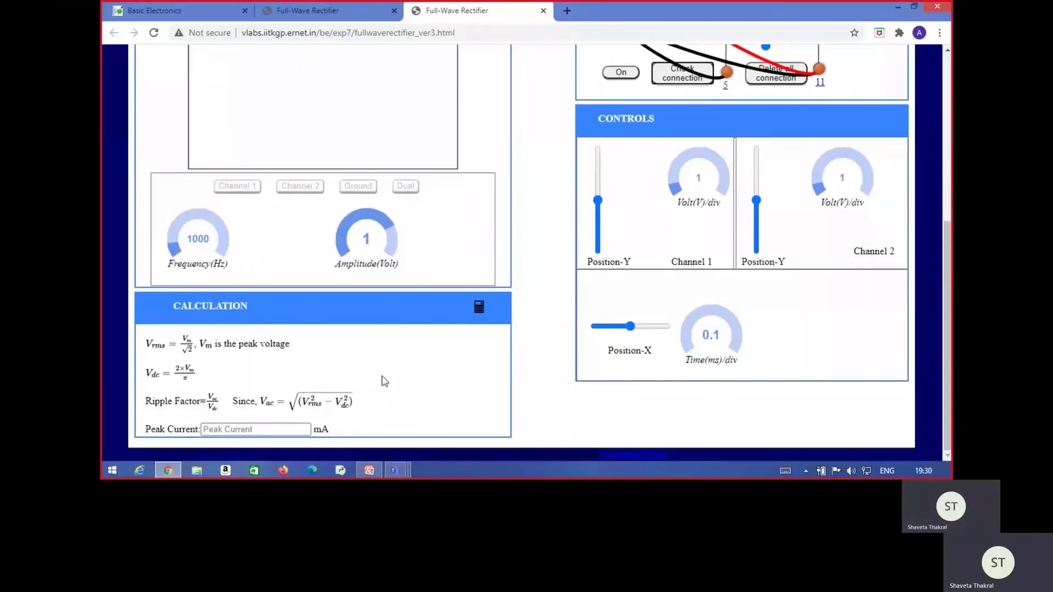
{"action": "left_click", "coordinate": [479, 309]}
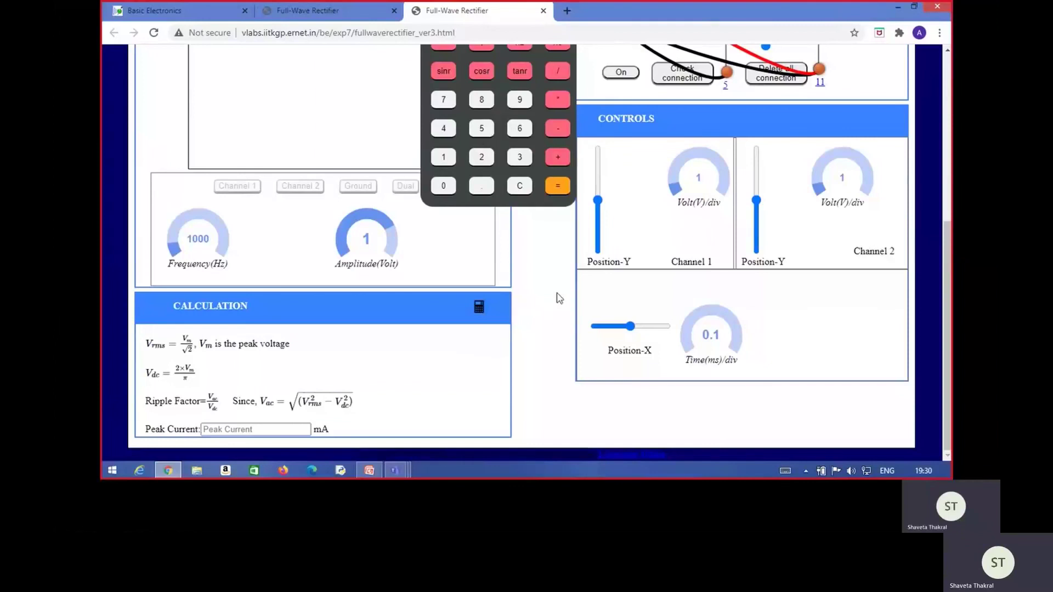
{"action": "scroll", "coordinate": [548, 301], "scroll_direction": "up", "scroll_amount": 4}
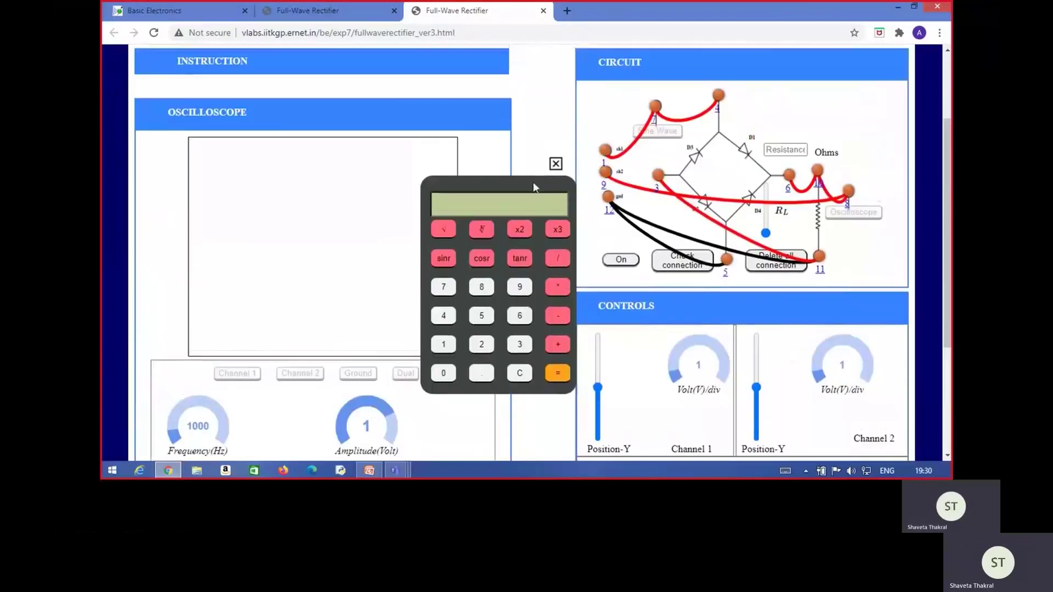
{"action": "left_click", "coordinate": [556, 163]}
{"action": "scroll", "coordinate": [558, 167], "scroll_direction": "up", "scroll_amount": 2}
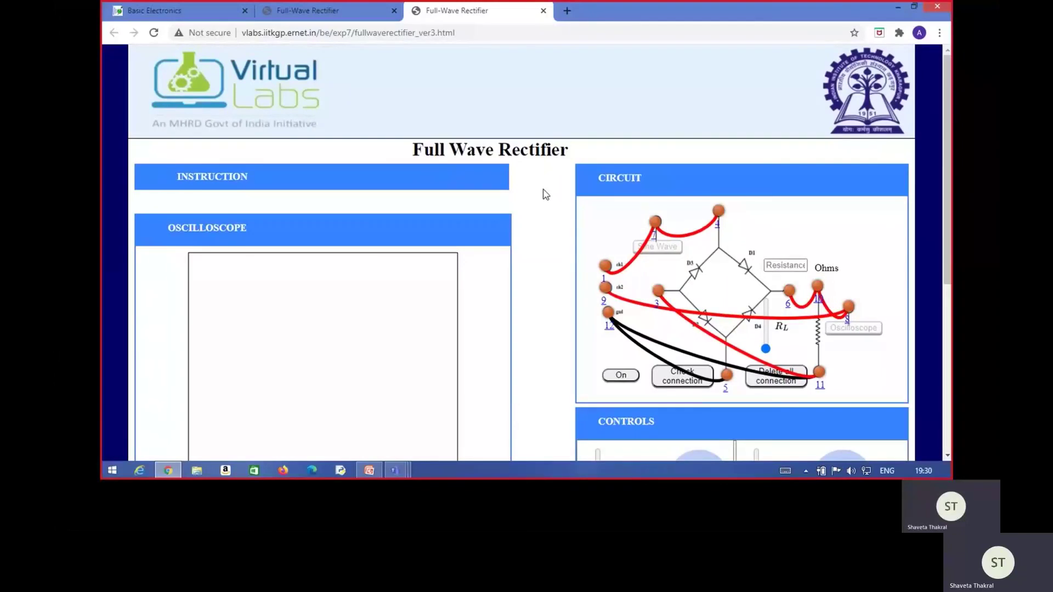
{"action": "mouse_move", "coordinate": [546, 194]}
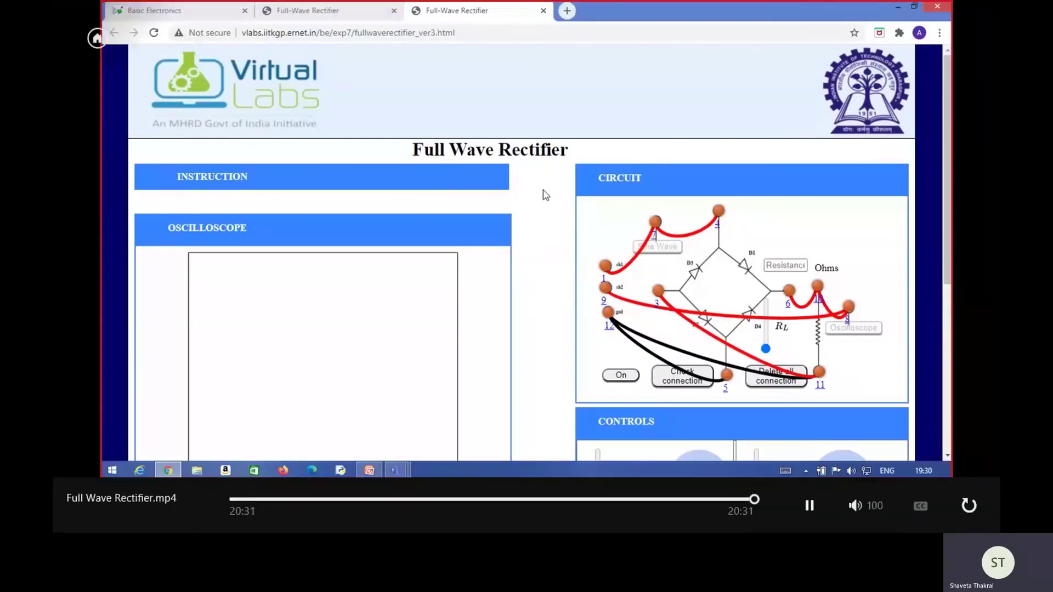
{"action": "left_click", "coordinate": [992, 8]}
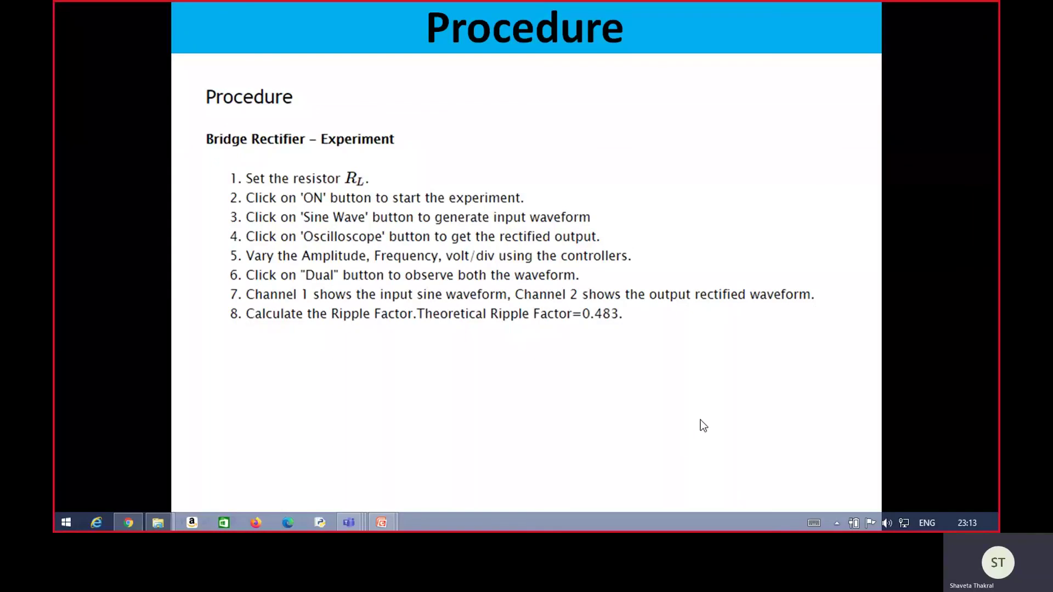
{"action": "left_click", "coordinate": [717, 390]}
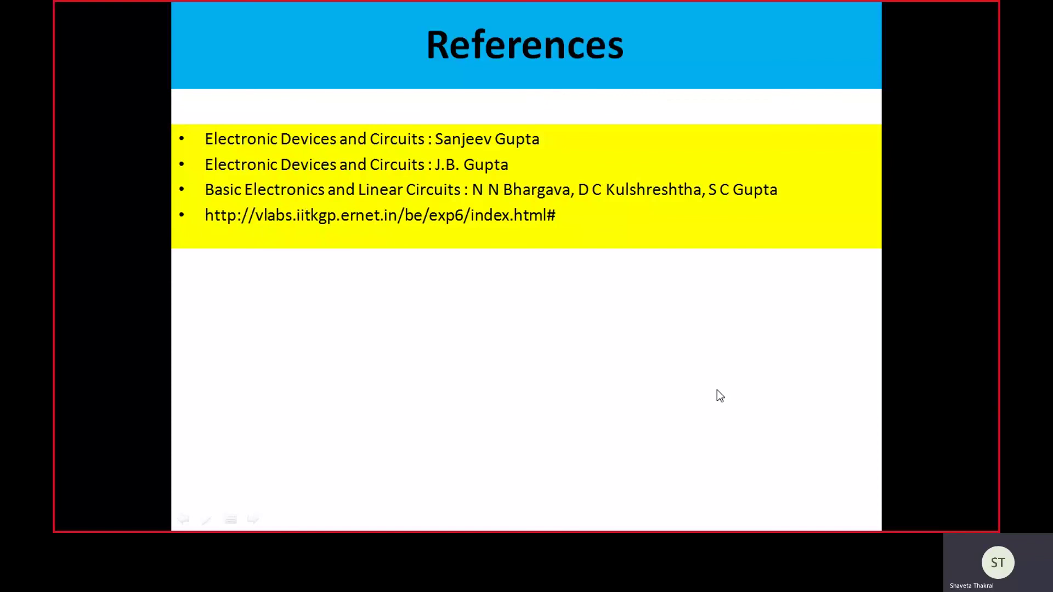
{"action": "key", "text": "Right"}
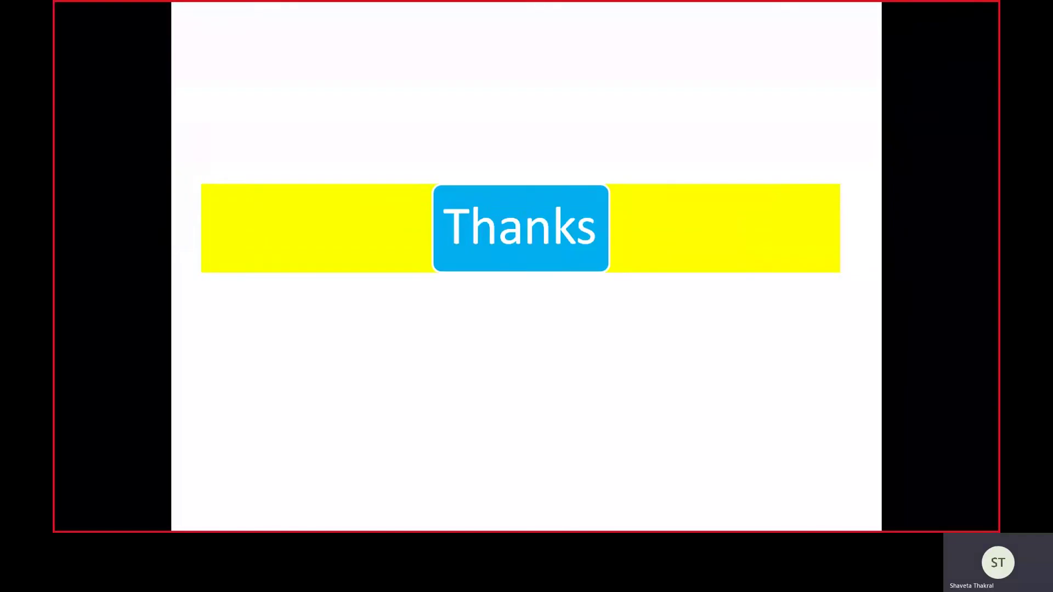